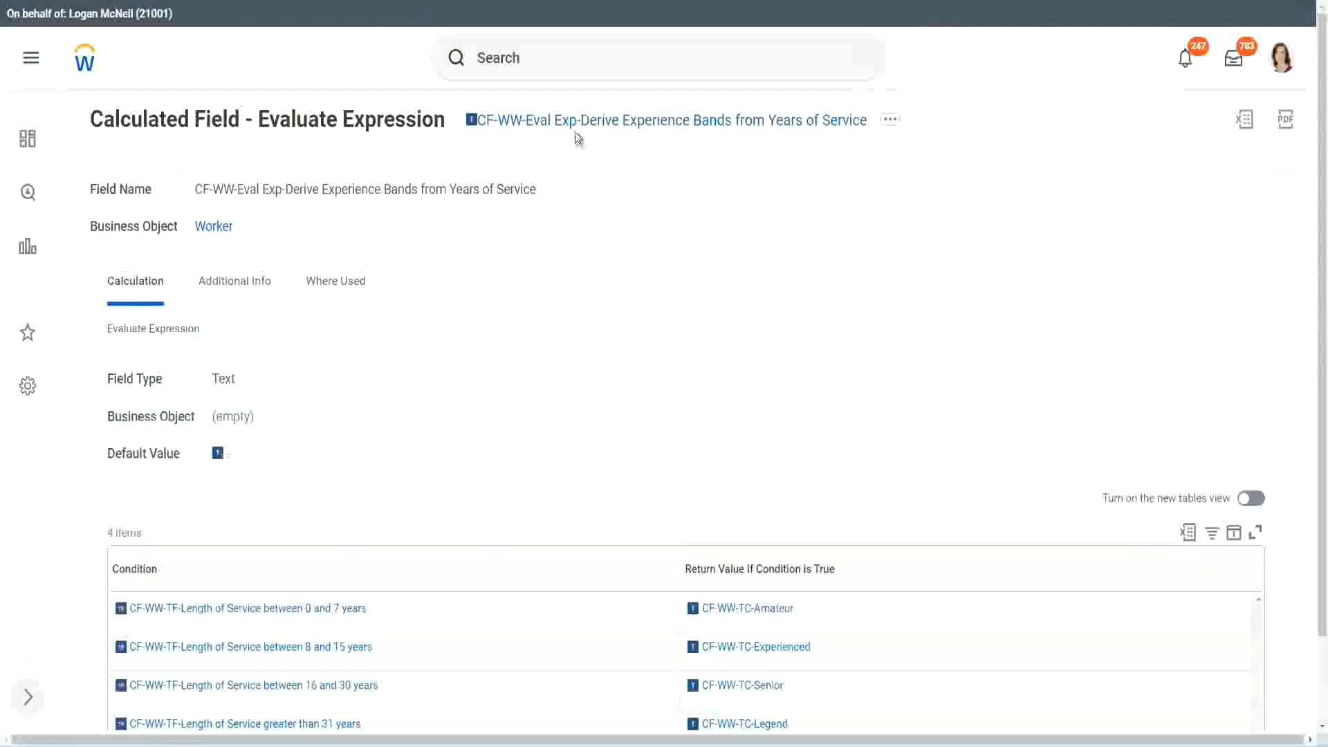
# Step: Copy the name of the displayed evaluate expression field and open the Create Calculated Field task
pyautogui.rightClick(574, 129)
pyautogui.click(622, 204)
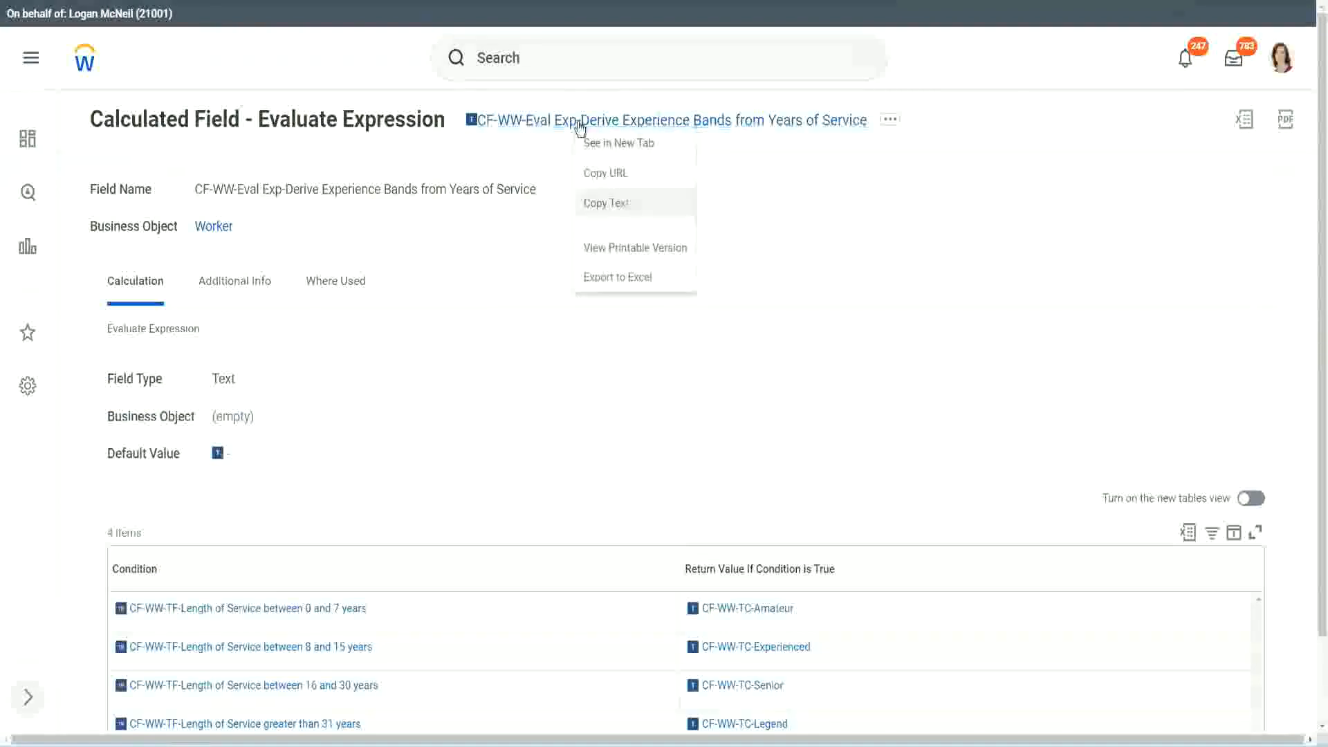
pyautogui.click(546, 61)
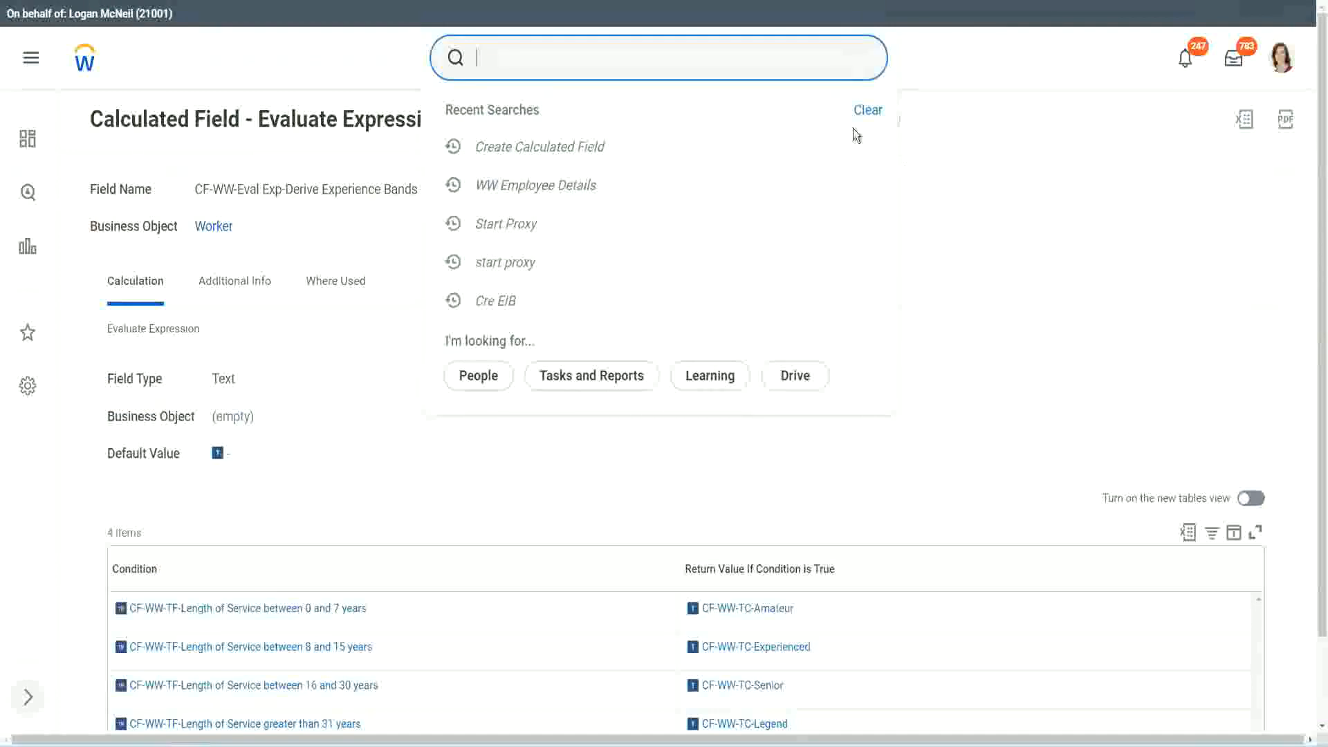
pyautogui.click(856, 136)
pyautogui.click(525, 52)
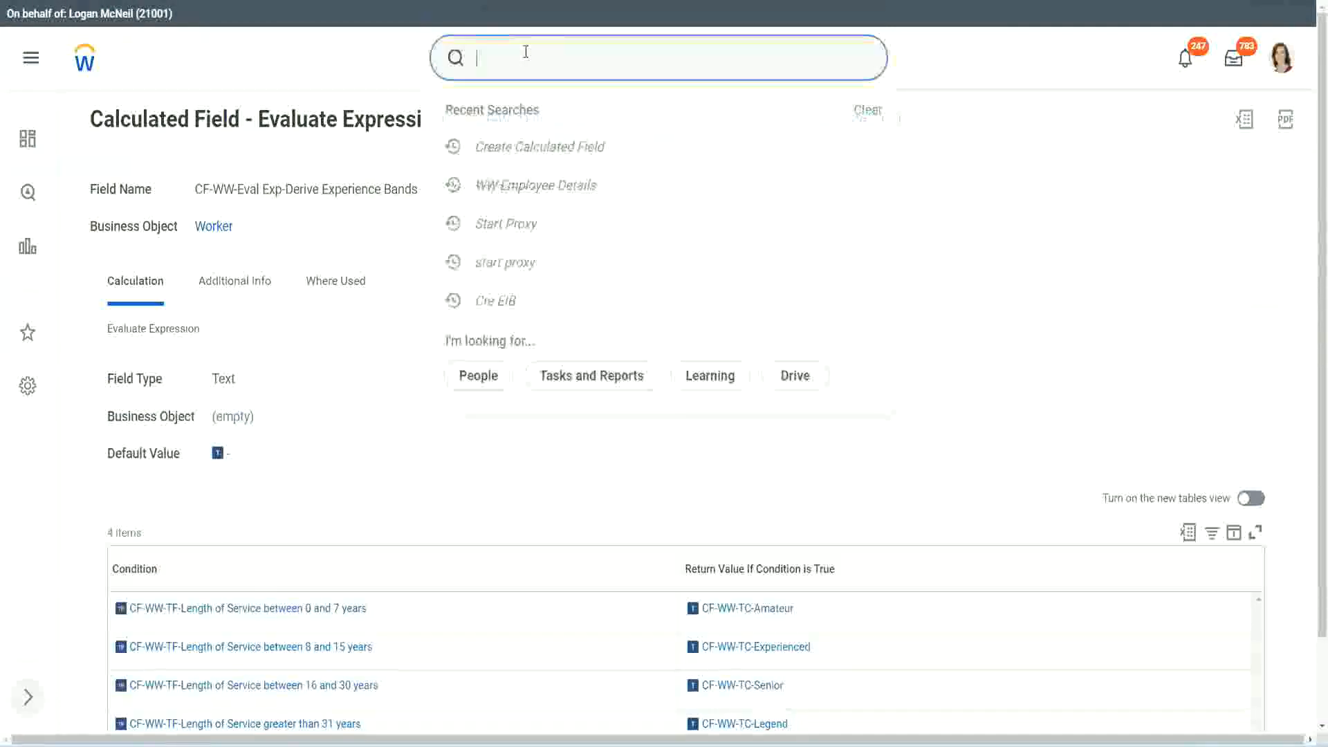
pyautogui.write('create calc')
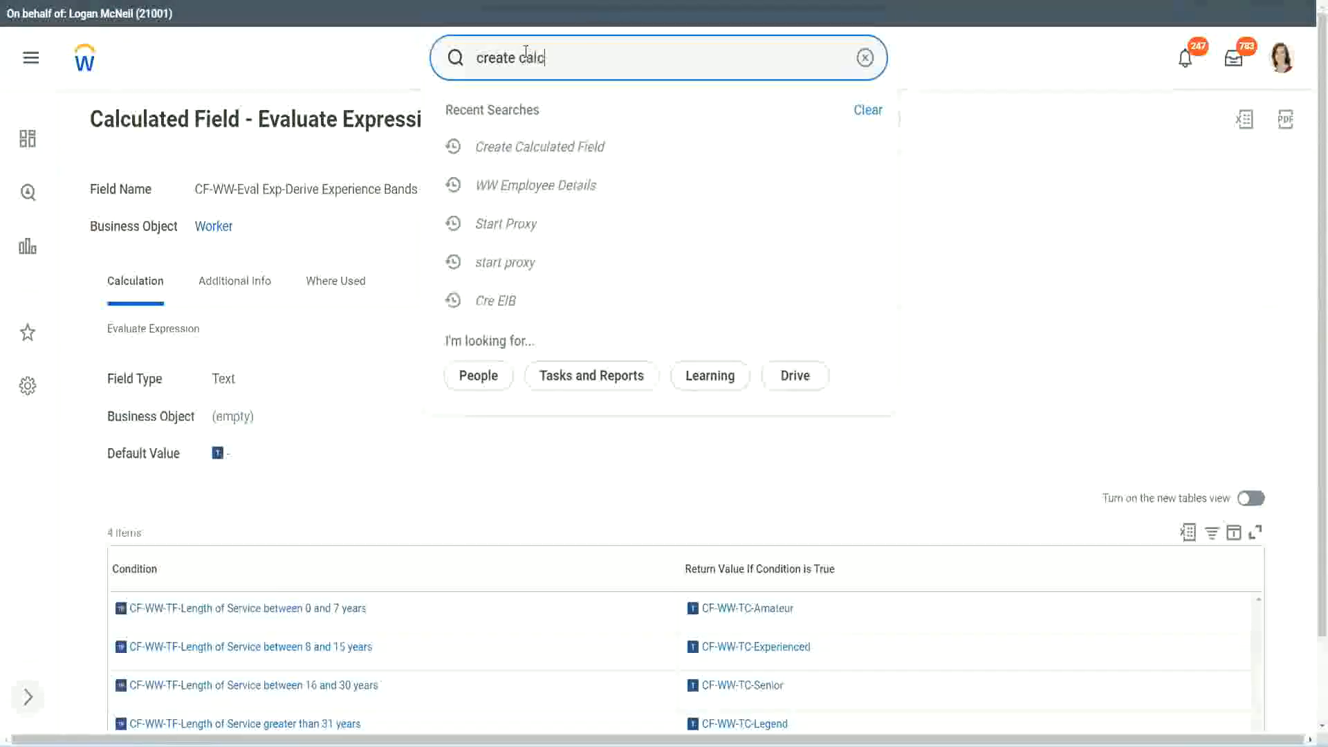
pyautogui.write(' field')
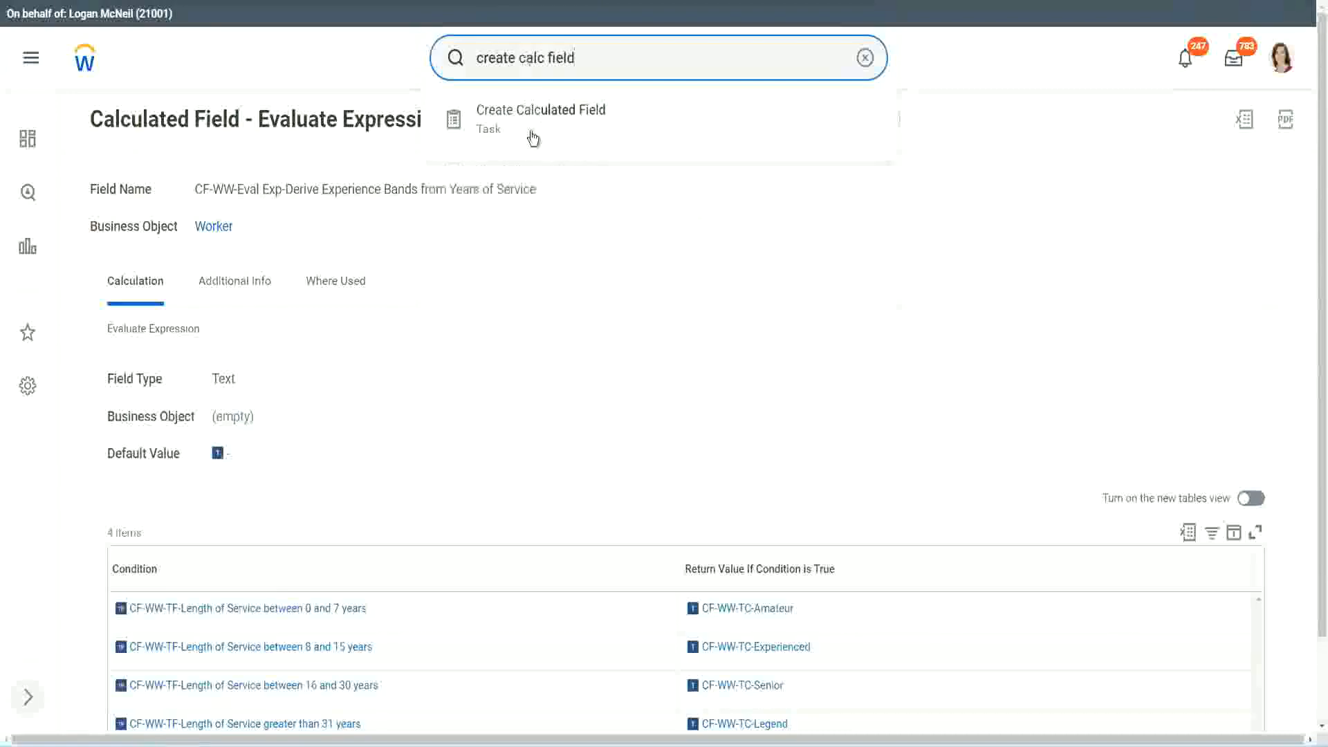
pyautogui.click(548, 132)
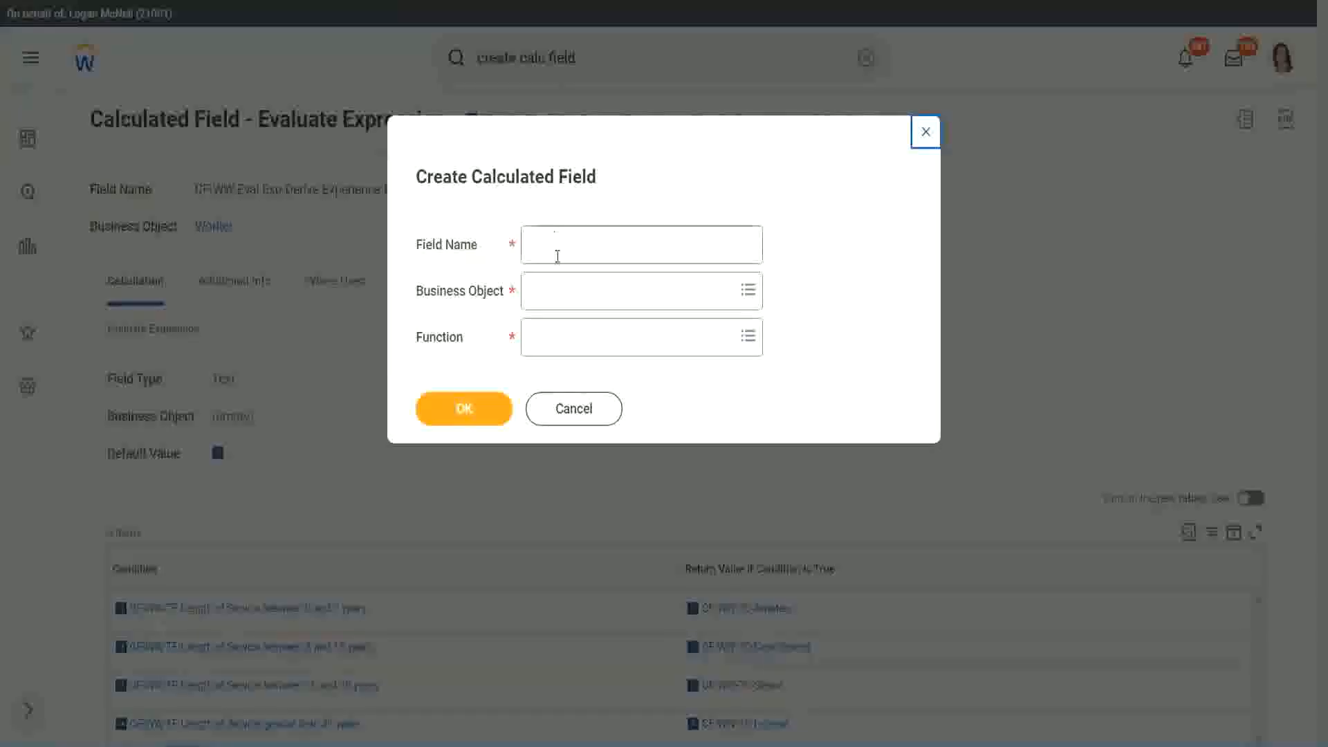
# Step: Name the new calculated field "CF-WW-LRB-Identify Experience Bands from years of Service"
pyautogui.click(558, 246)
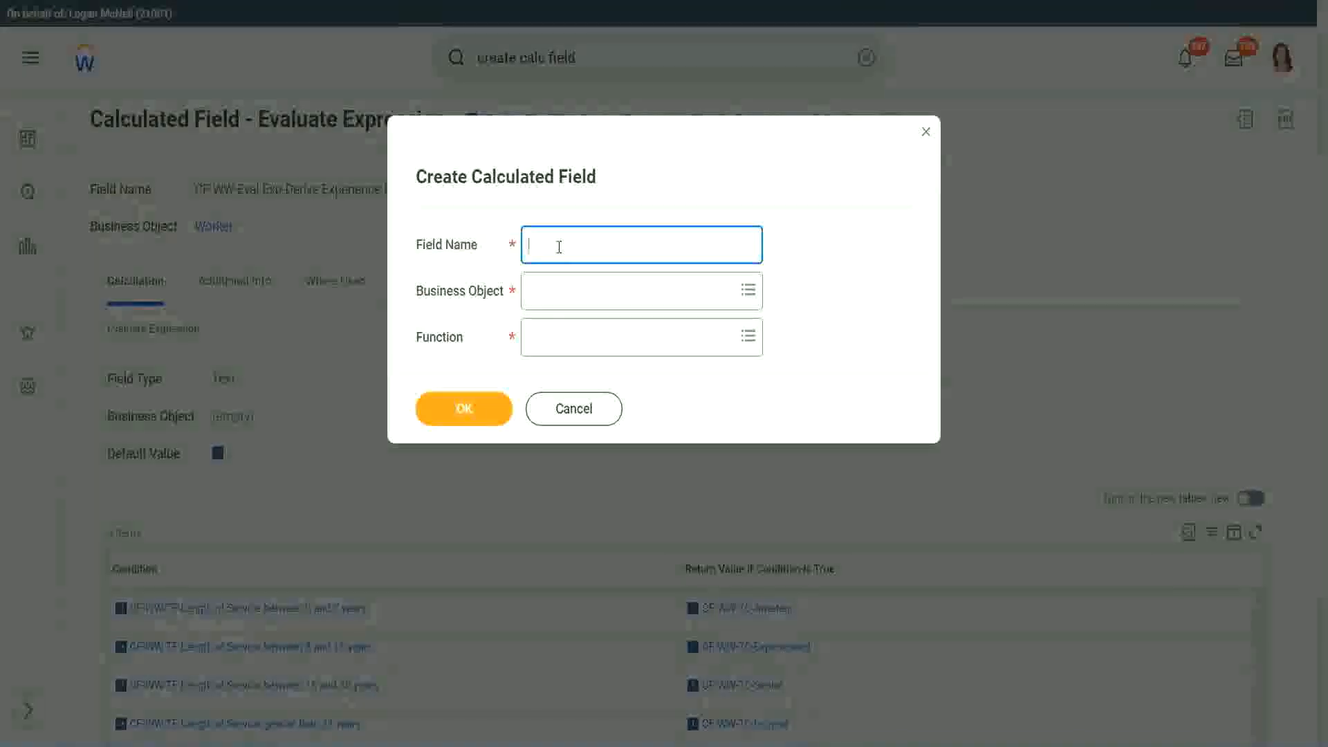
pyautogui.write('CF')
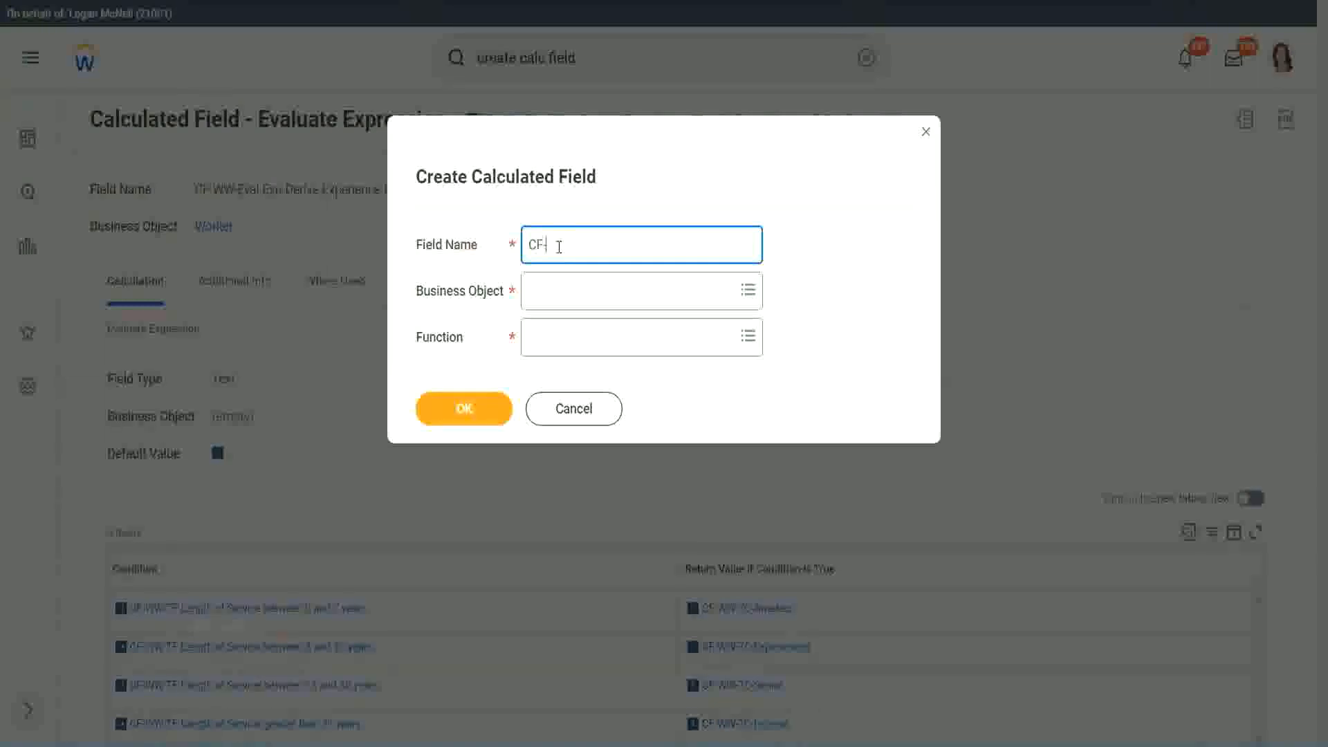
pyautogui.write('-WW-LRB-Identify Exe')
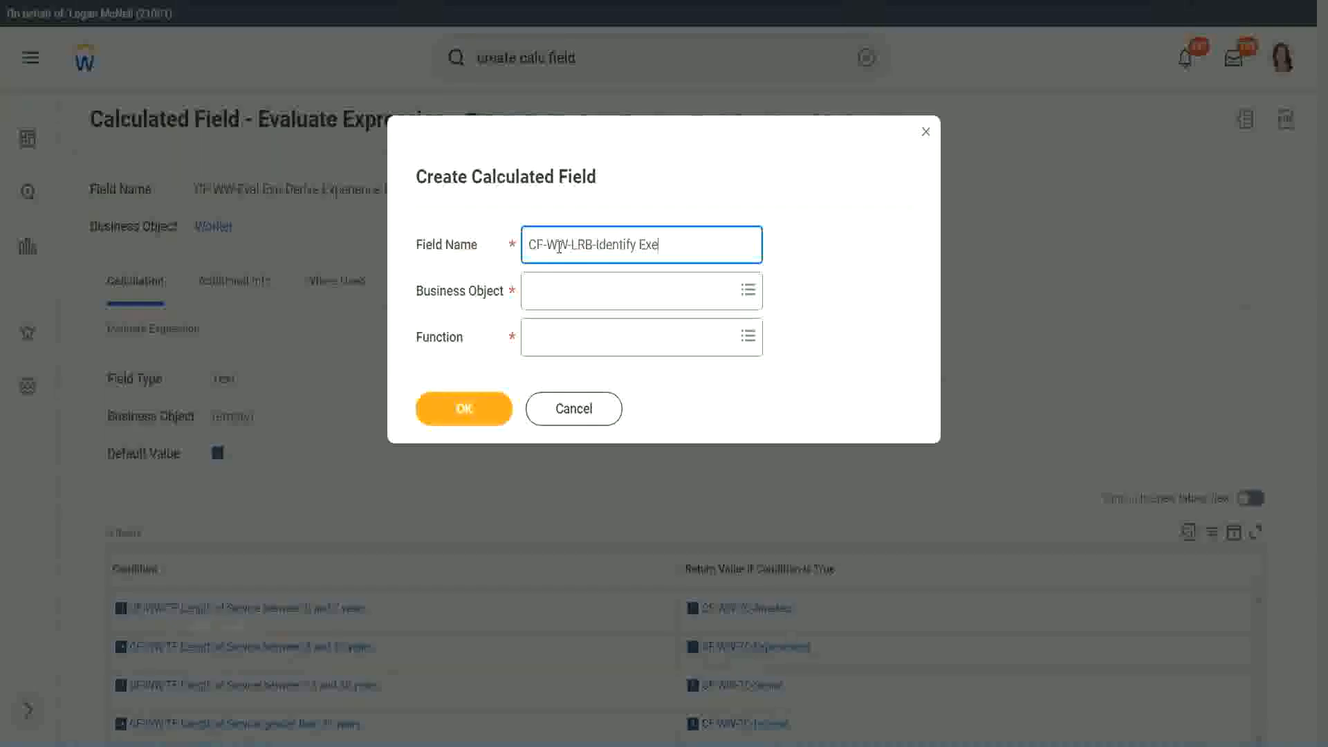
pyautogui.press('BackSpace')
pyautogui.write('perience Bands from ye')
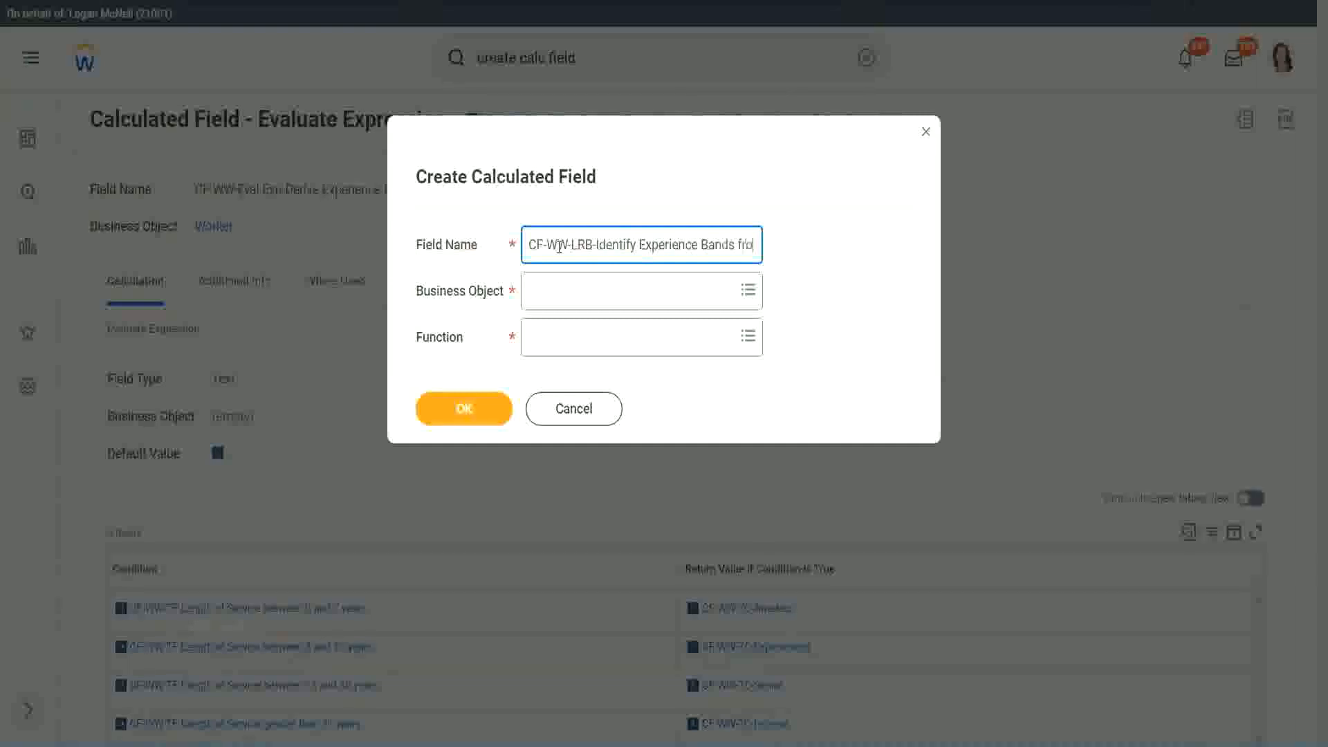
pyautogui.write('ars of Service')
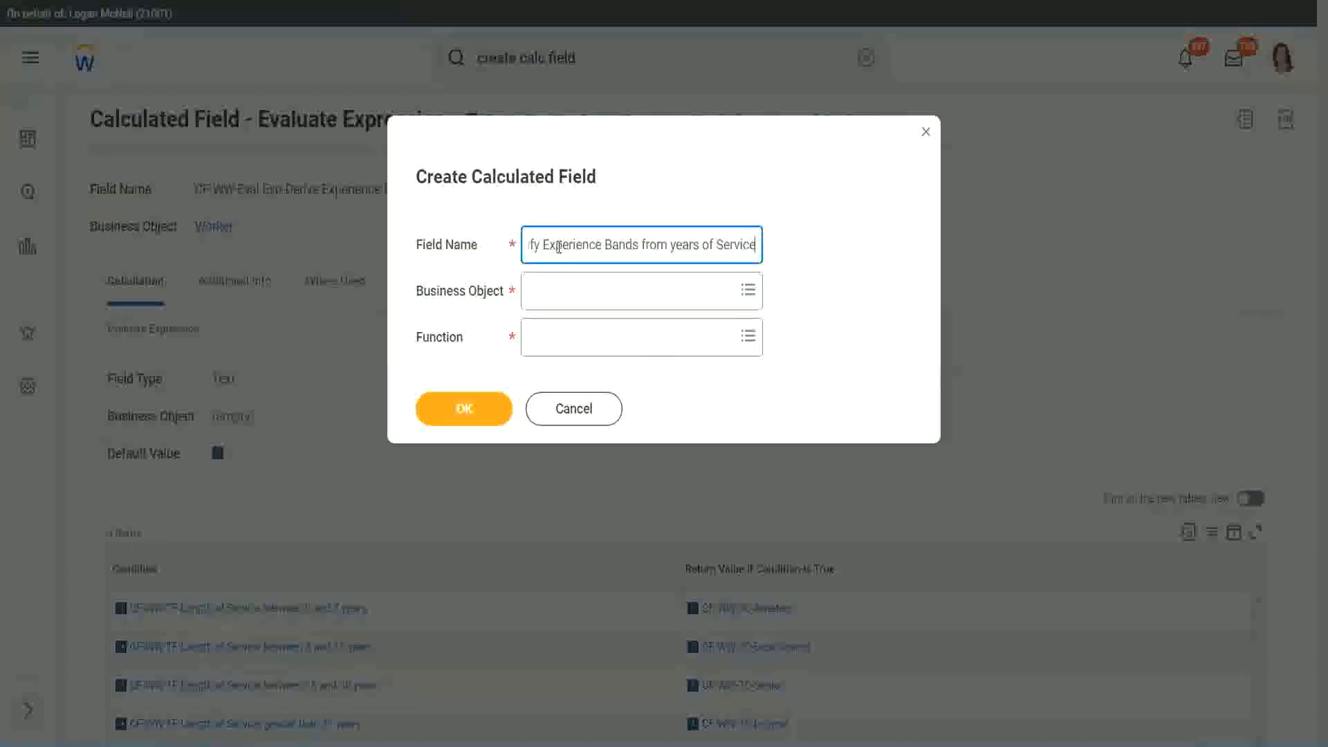
pyautogui.press('Tab')
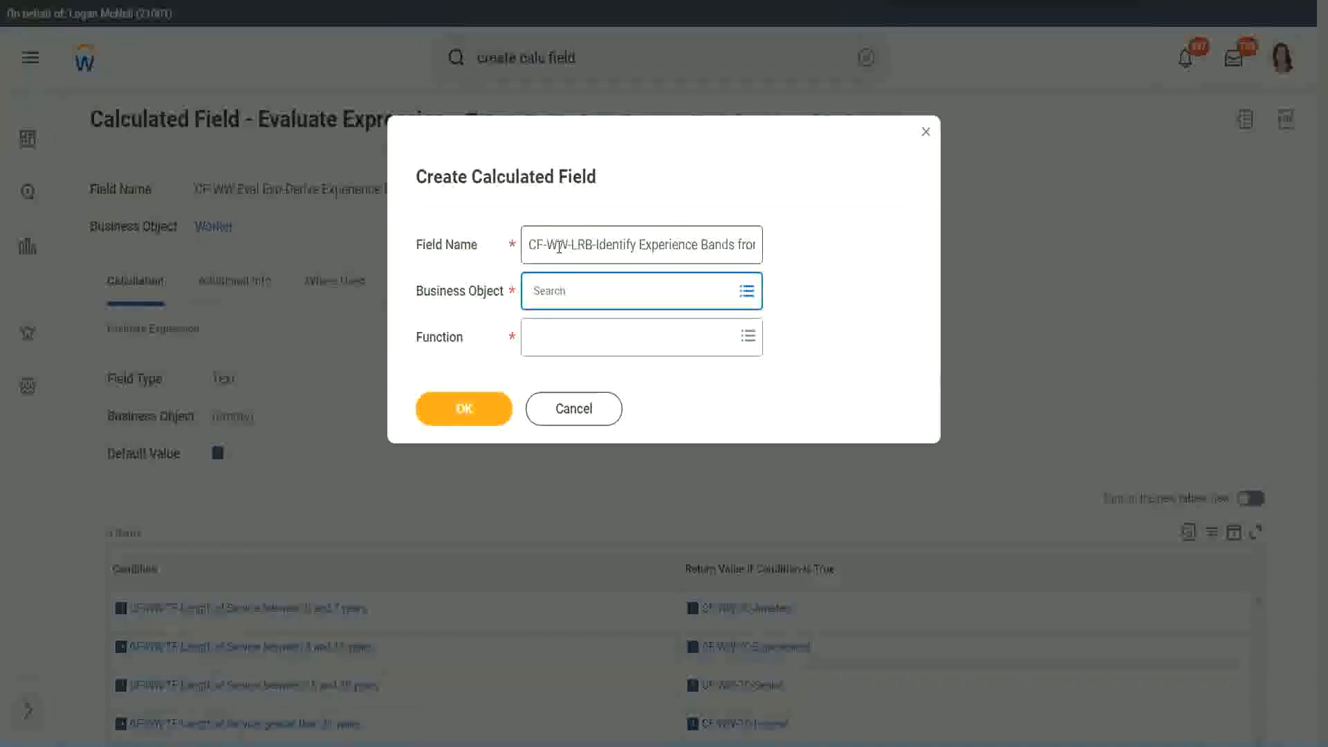
# Step: Set the business object to Worker and the function to Lookup Range Band, and confirm the new field
pyautogui.write('worker')
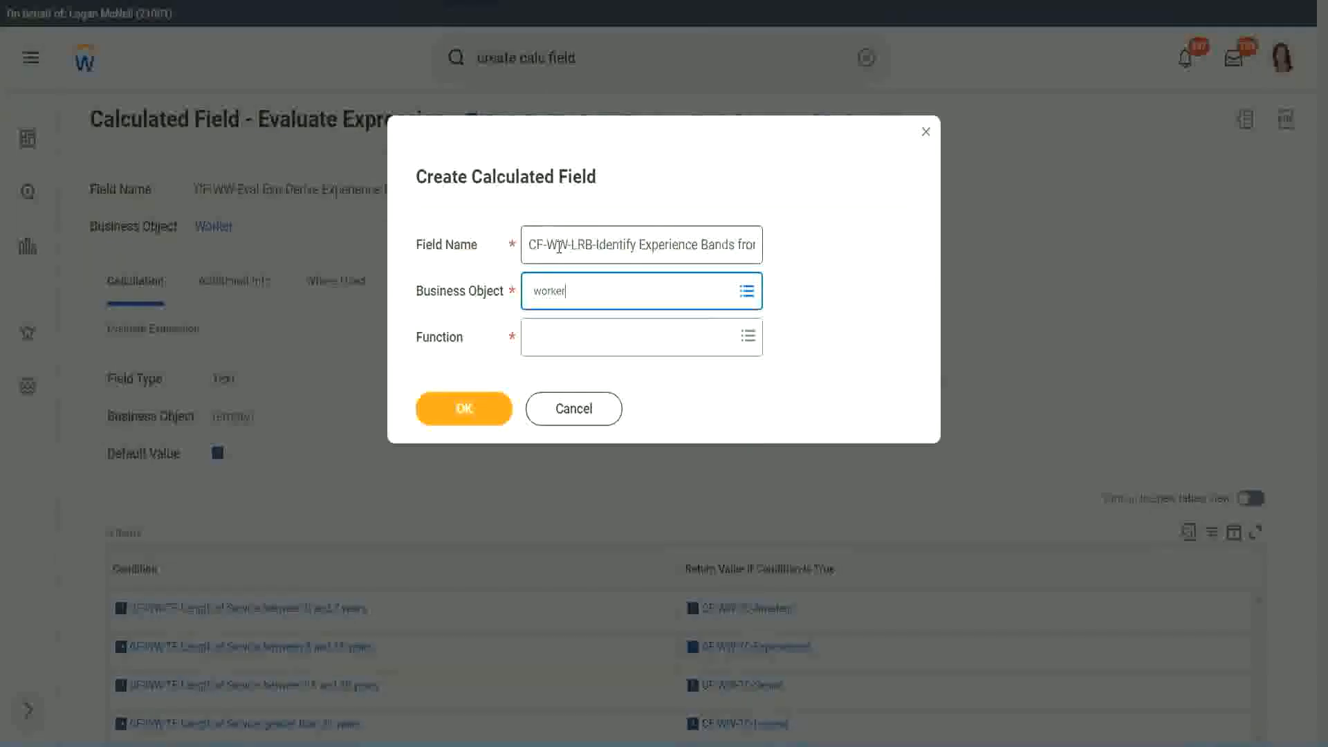
pyautogui.press('Return')
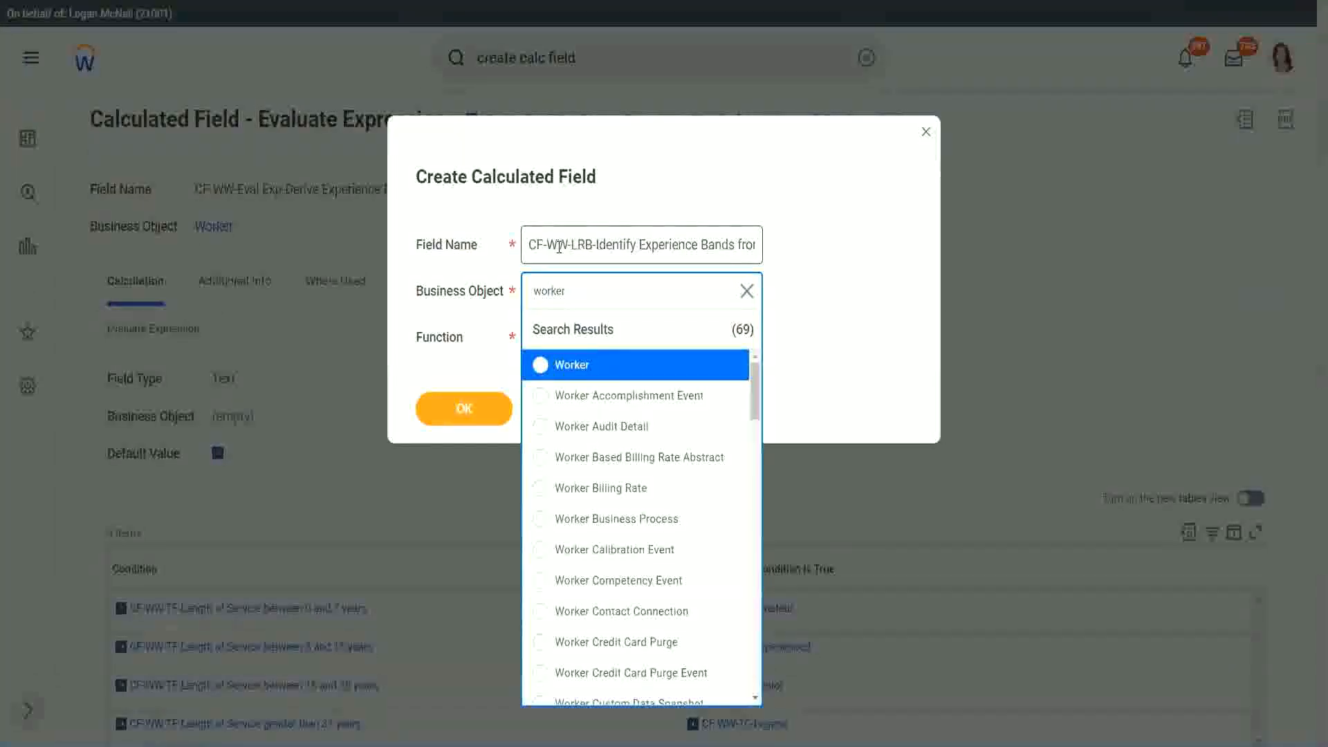
pyautogui.press('Return')
pyautogui.write('lrb')
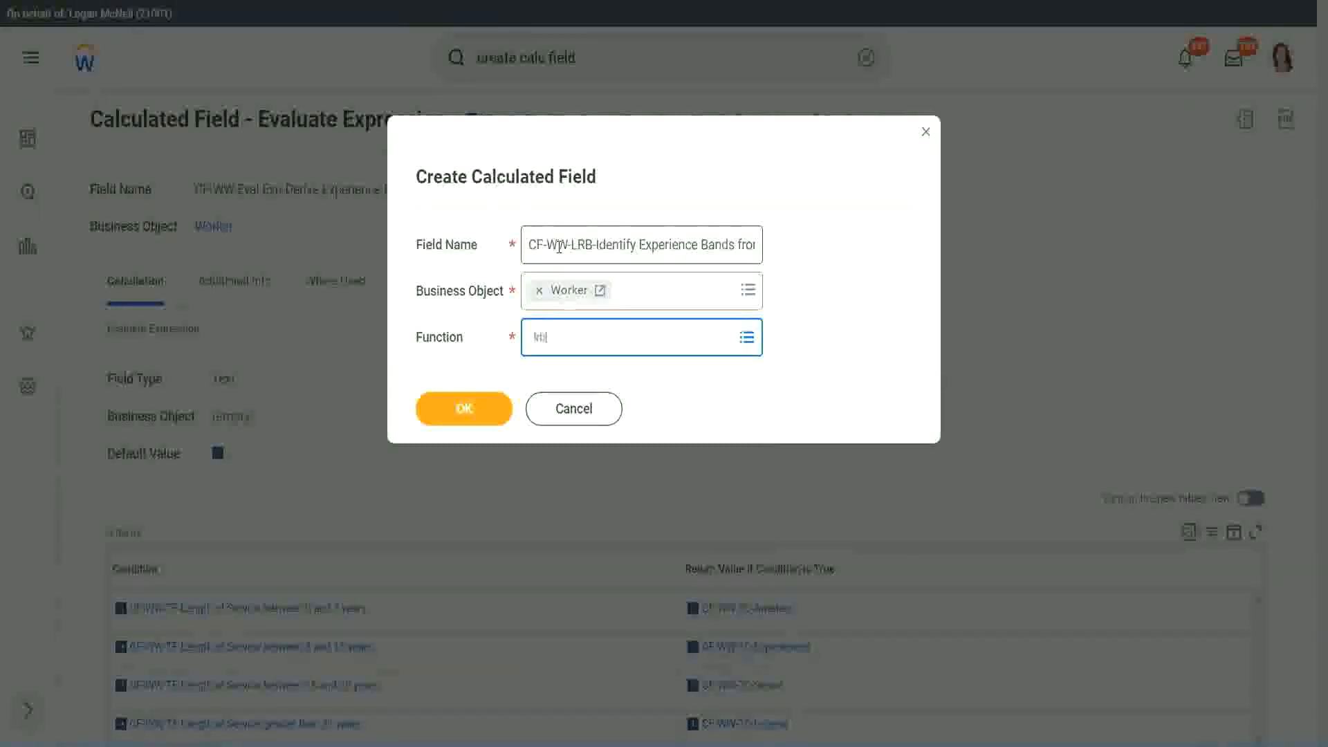
pyautogui.press('Return')
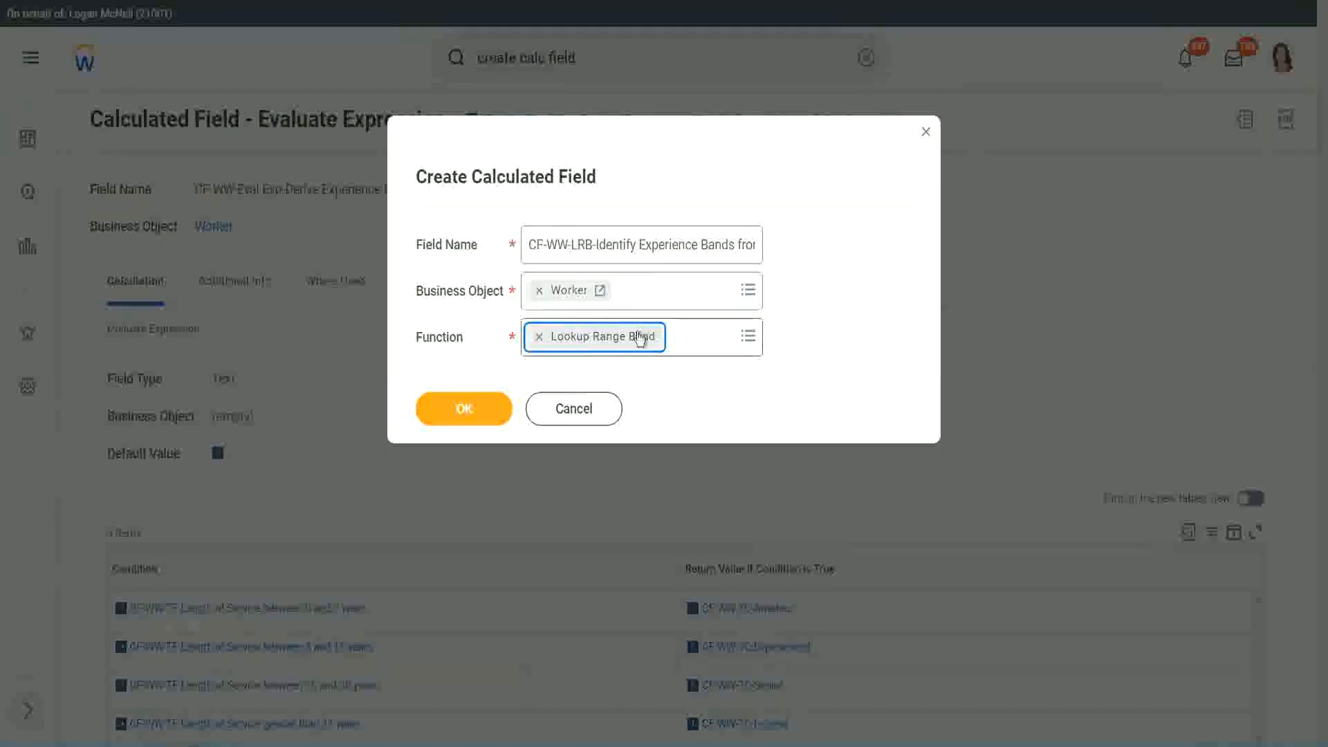
pyautogui.click(474, 411)
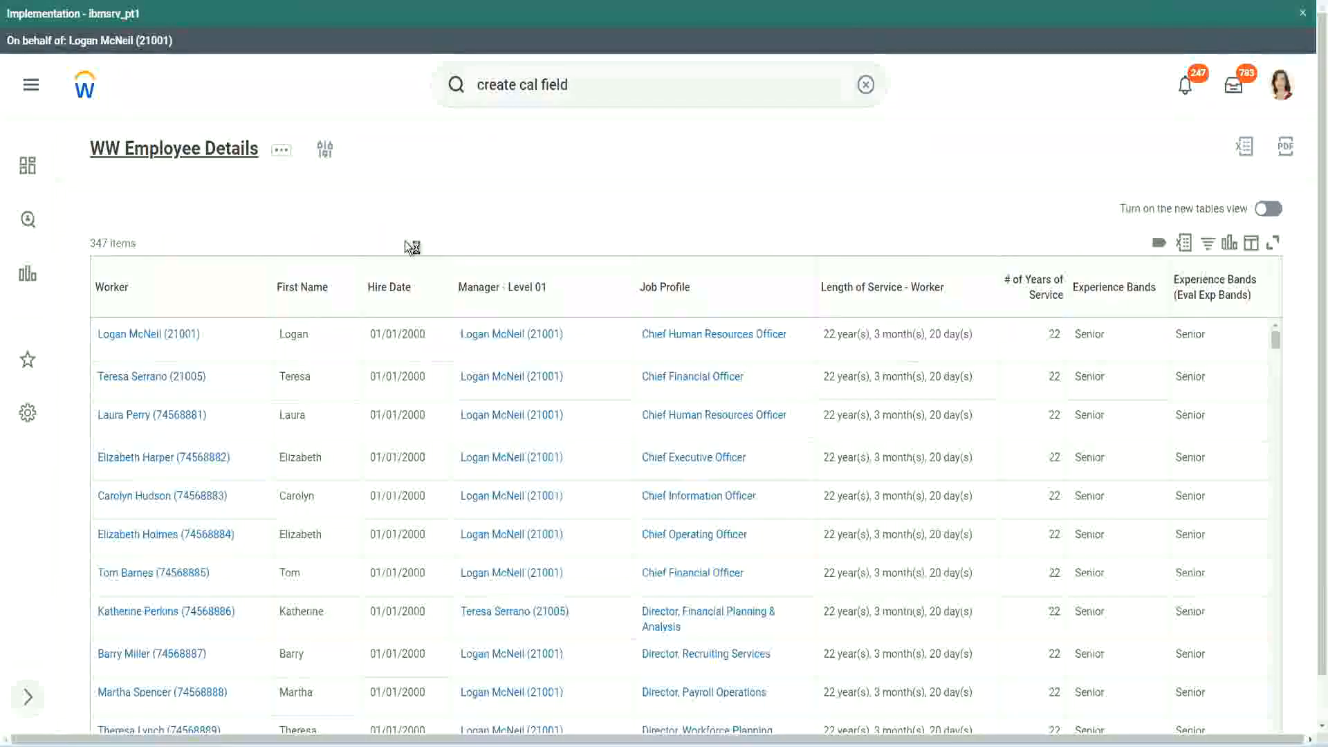
# Step: Open the WW Employee Details report definition and copy the field name CF-WW-Convert Text To Number-Number of Years from Length of Service
pyautogui.click(474, 421)
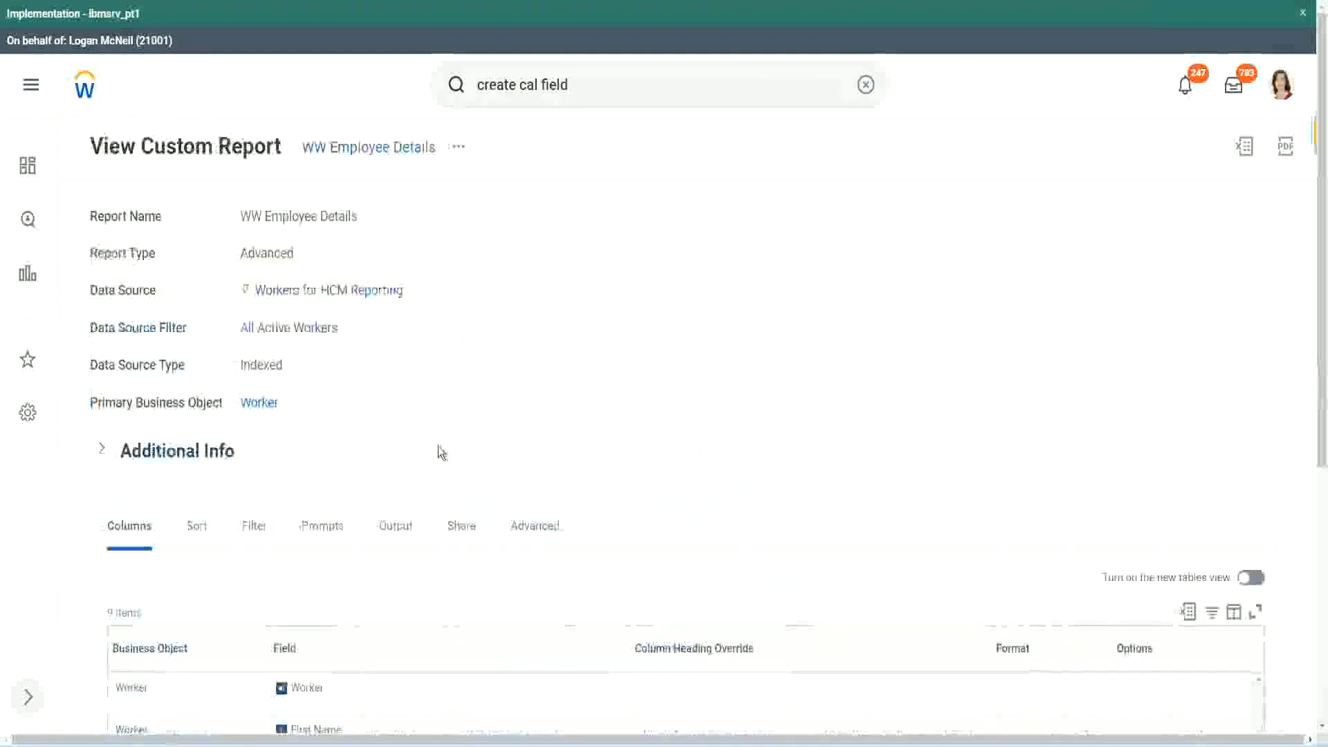
pyautogui.scroll(-5, 442, 450)
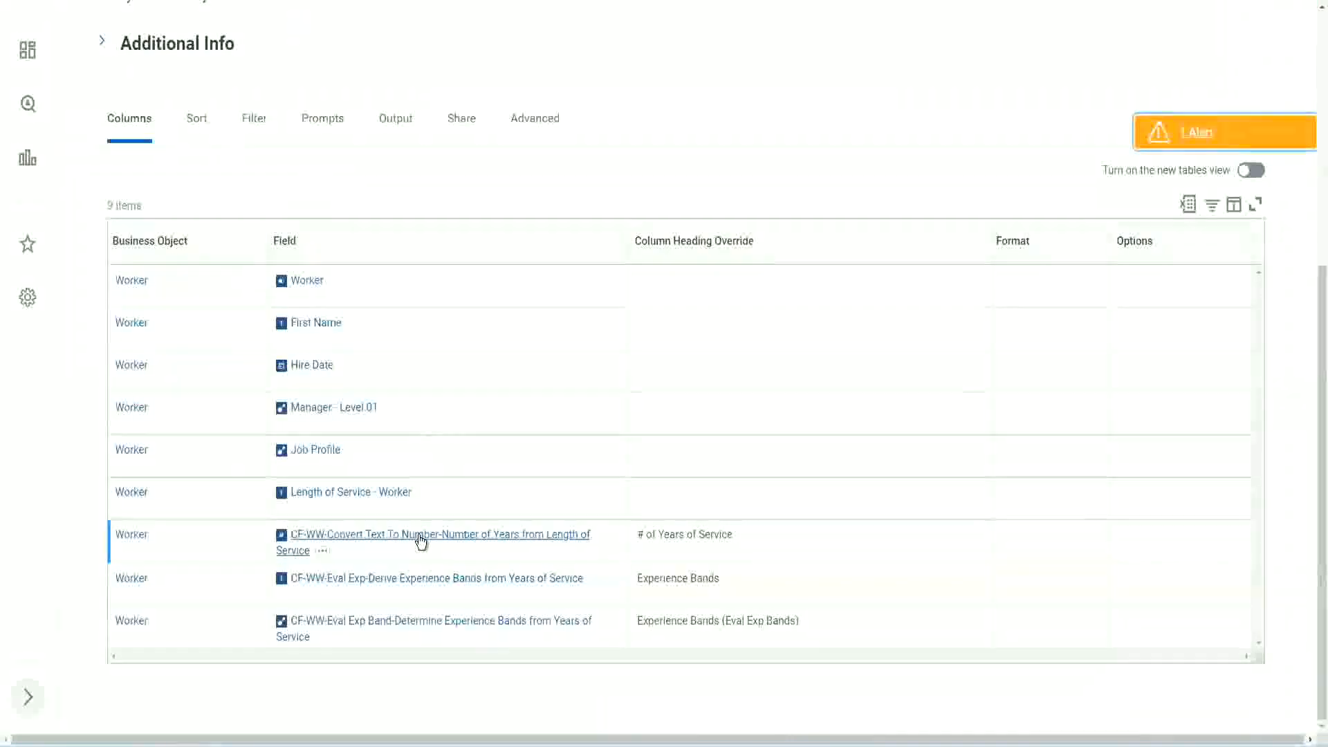
pyautogui.rightClick(418, 543)
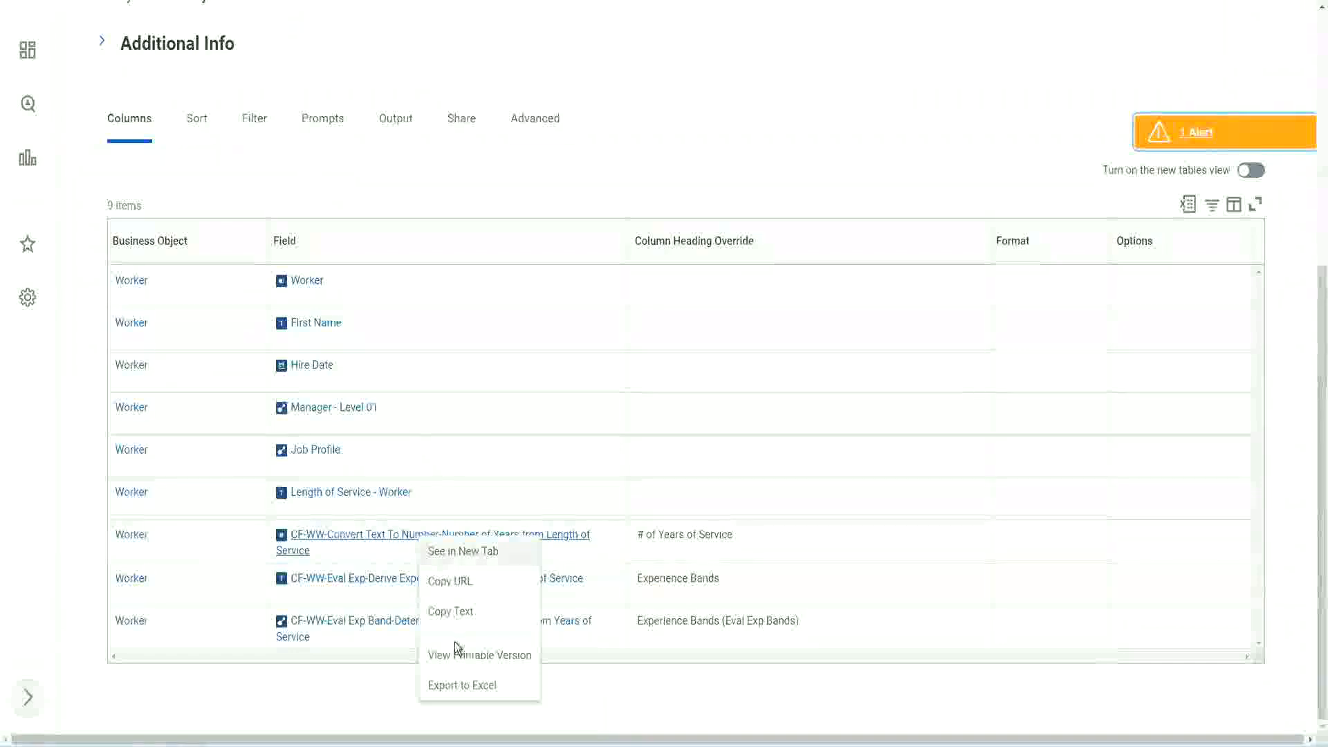
pyautogui.click(453, 611)
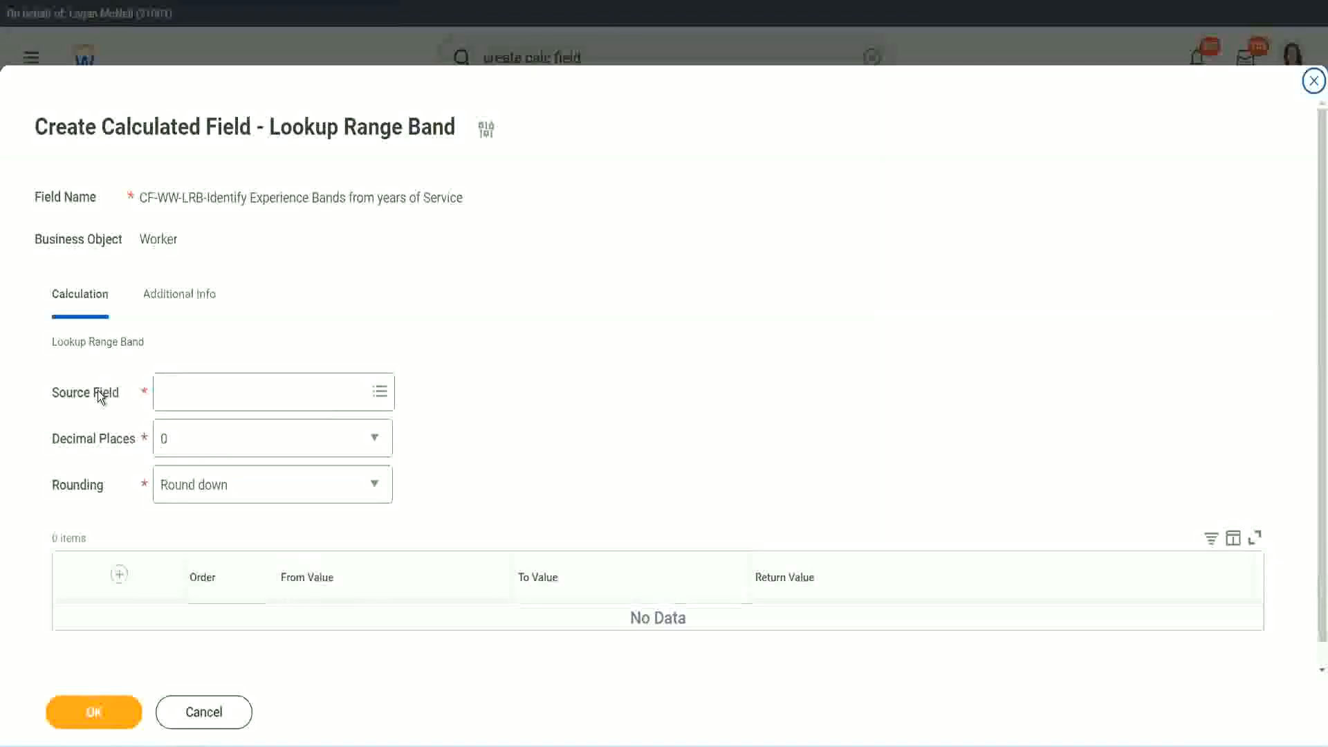
# Step: Set the source field to CF-WW-Convert Text To Number-Number of Years from Length of Service, with 0 decimal places
pyautogui.click(206, 391)
pyautogui.press('Return')
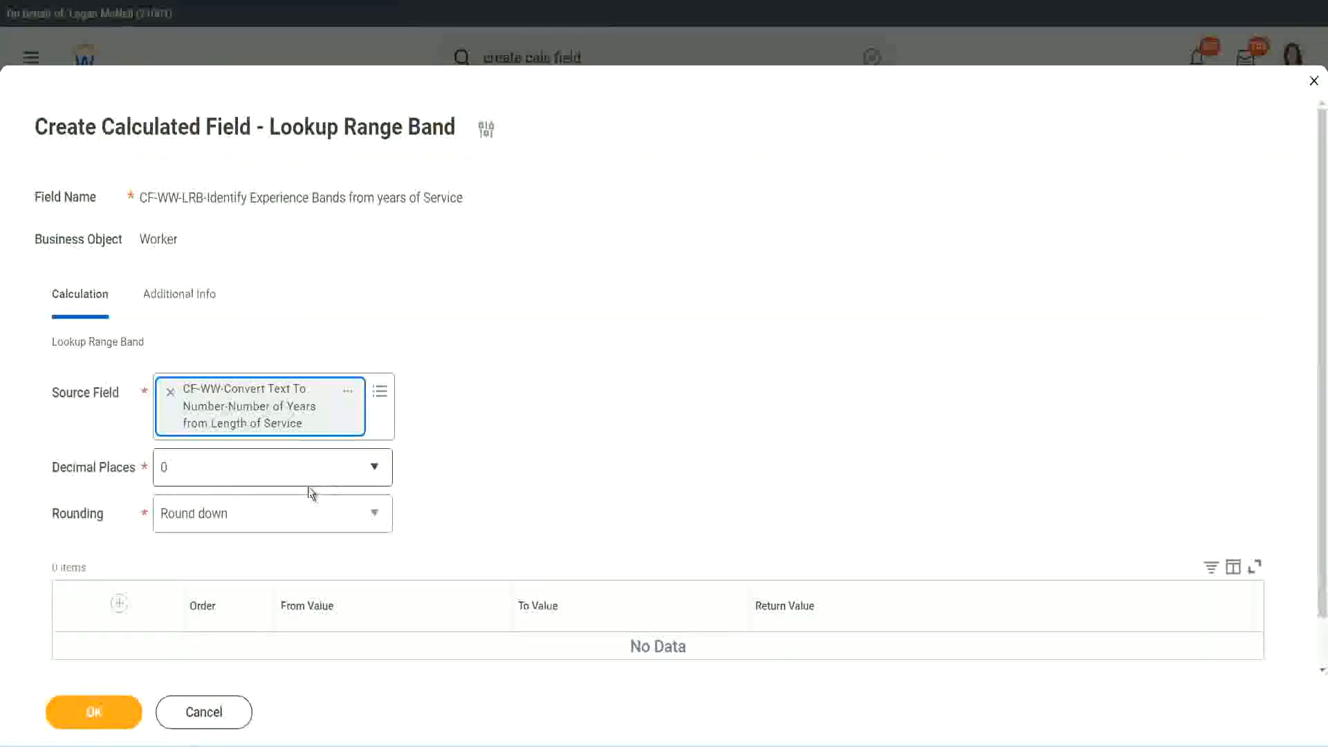
pyautogui.click(260, 475)
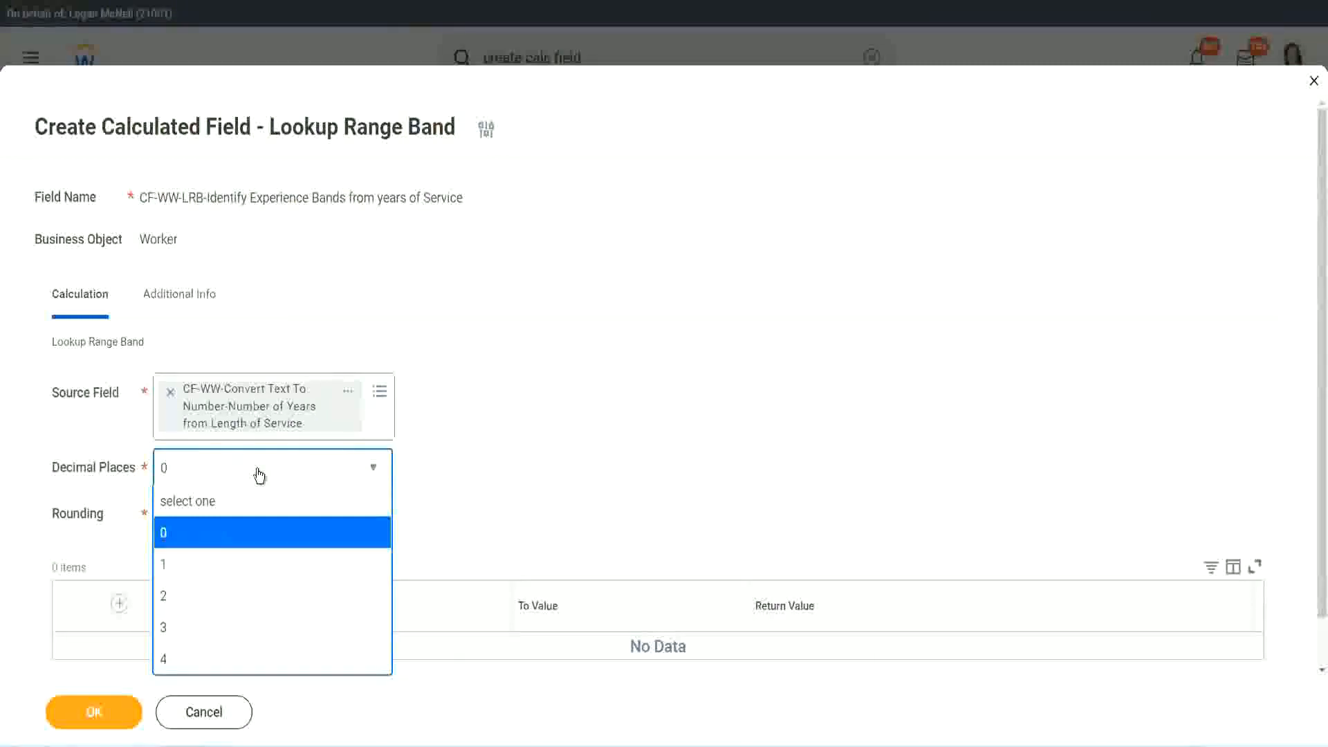
pyautogui.click(168, 539)
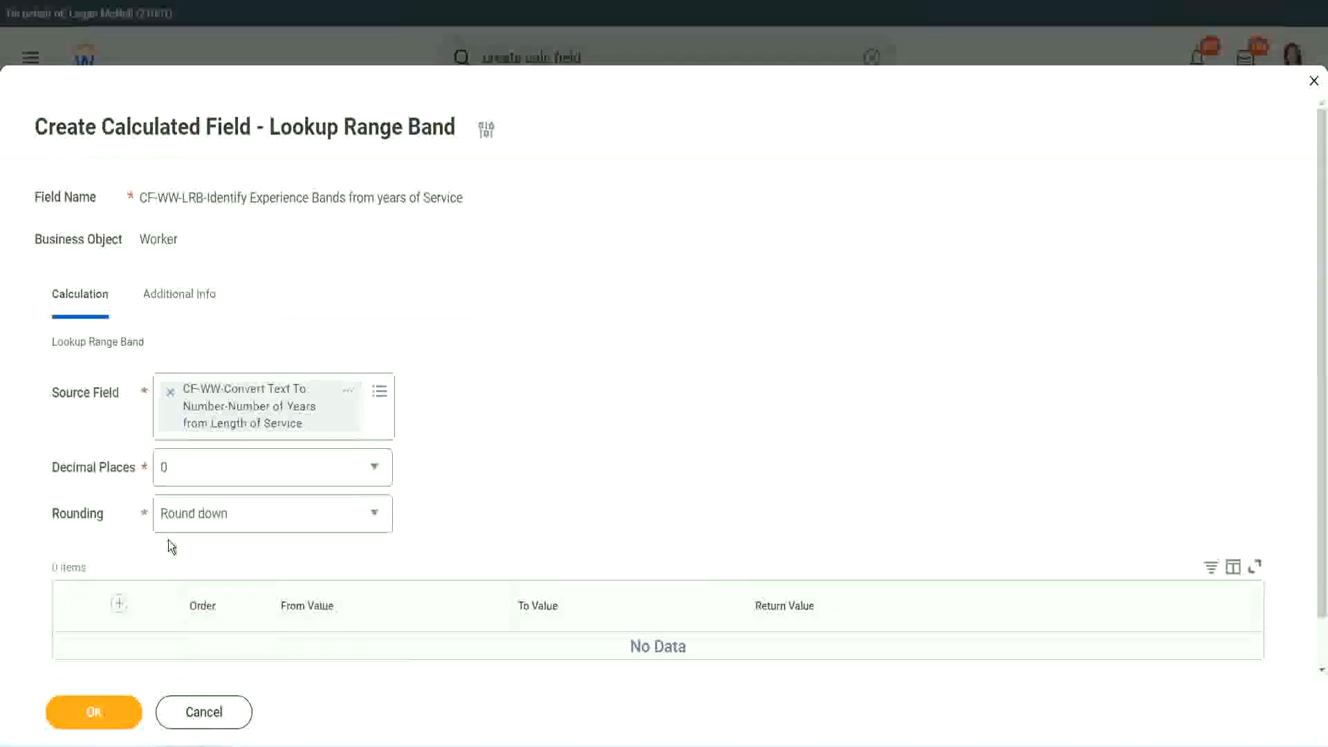
# Step: Set the rounding of the lookup range band to Round
pyautogui.click(213, 519)
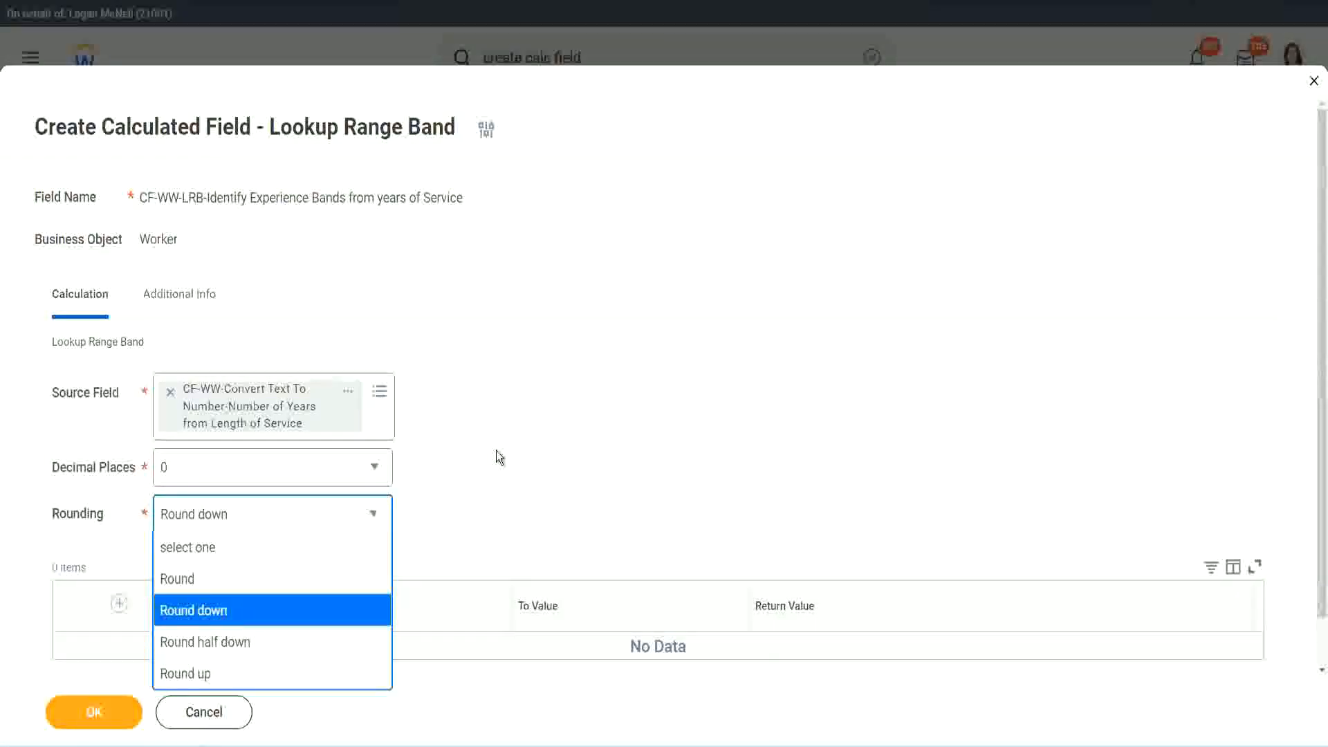
pyautogui.click(467, 509)
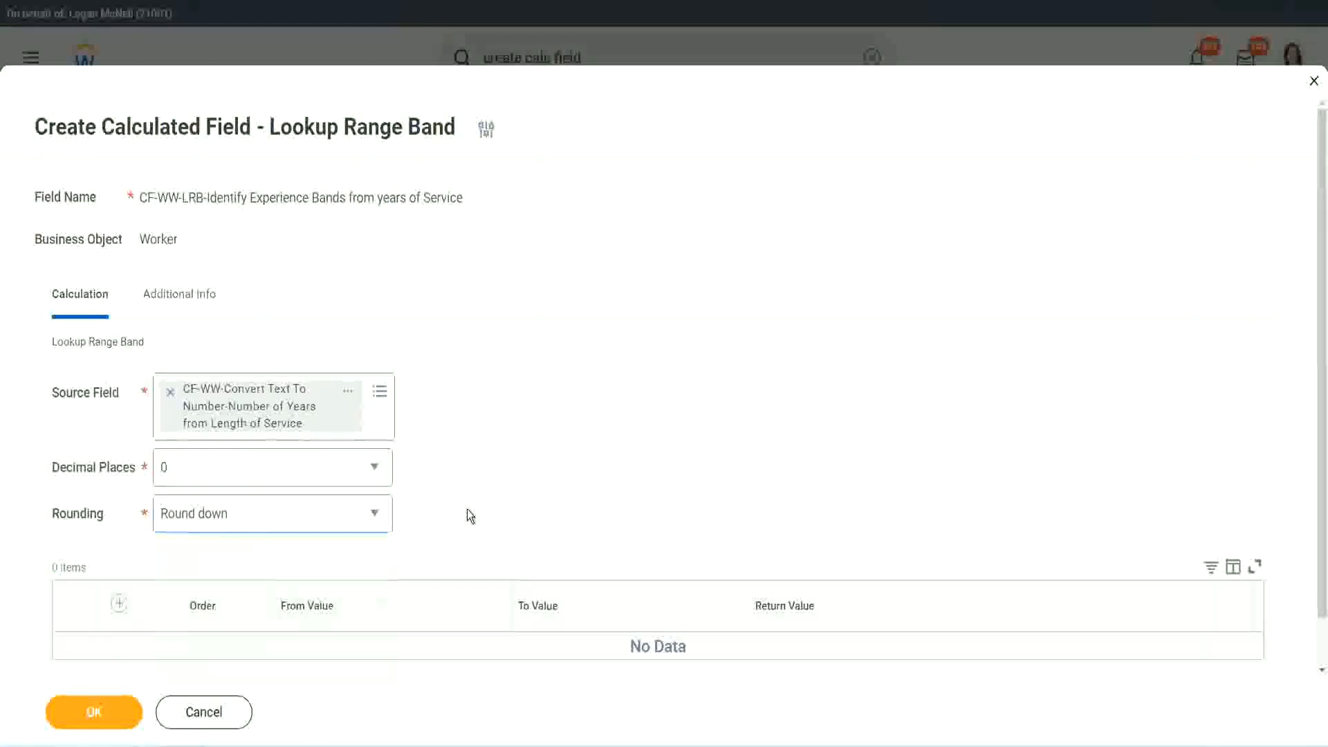
pyautogui.click(223, 512)
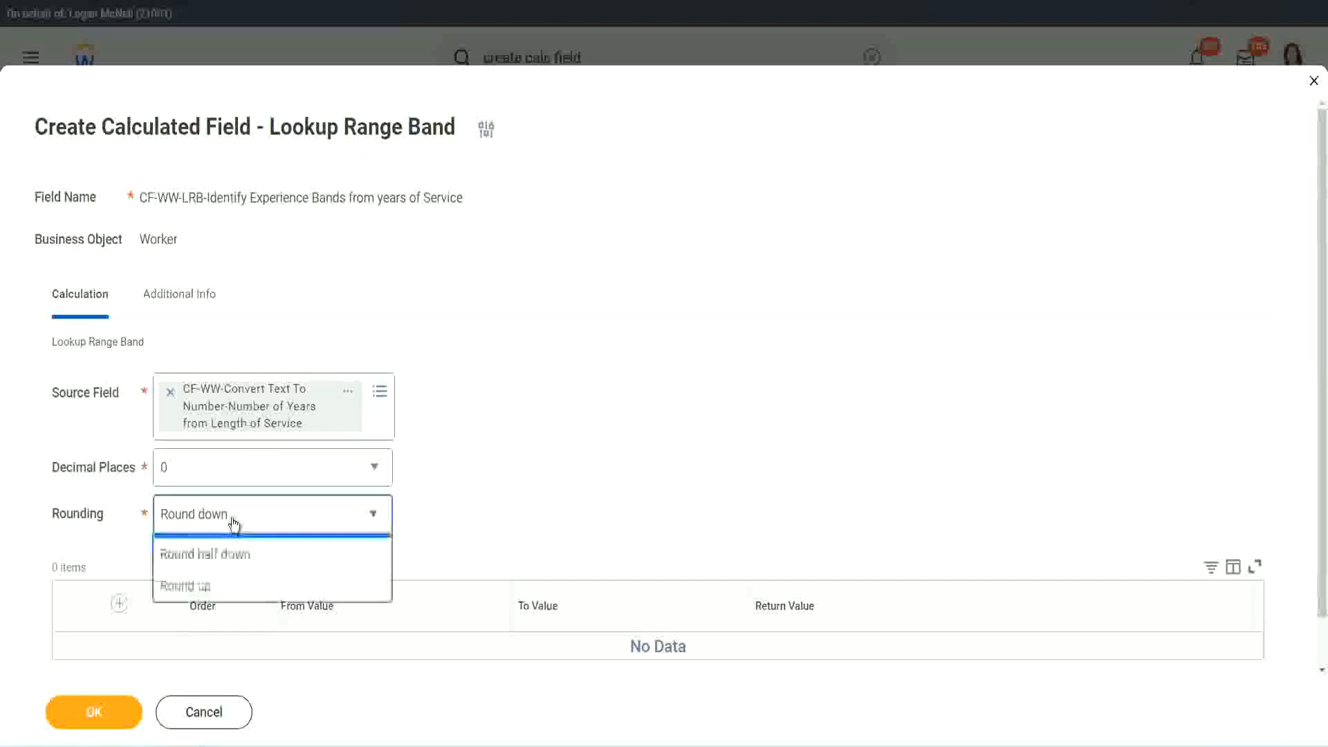
pyautogui.click(220, 580)
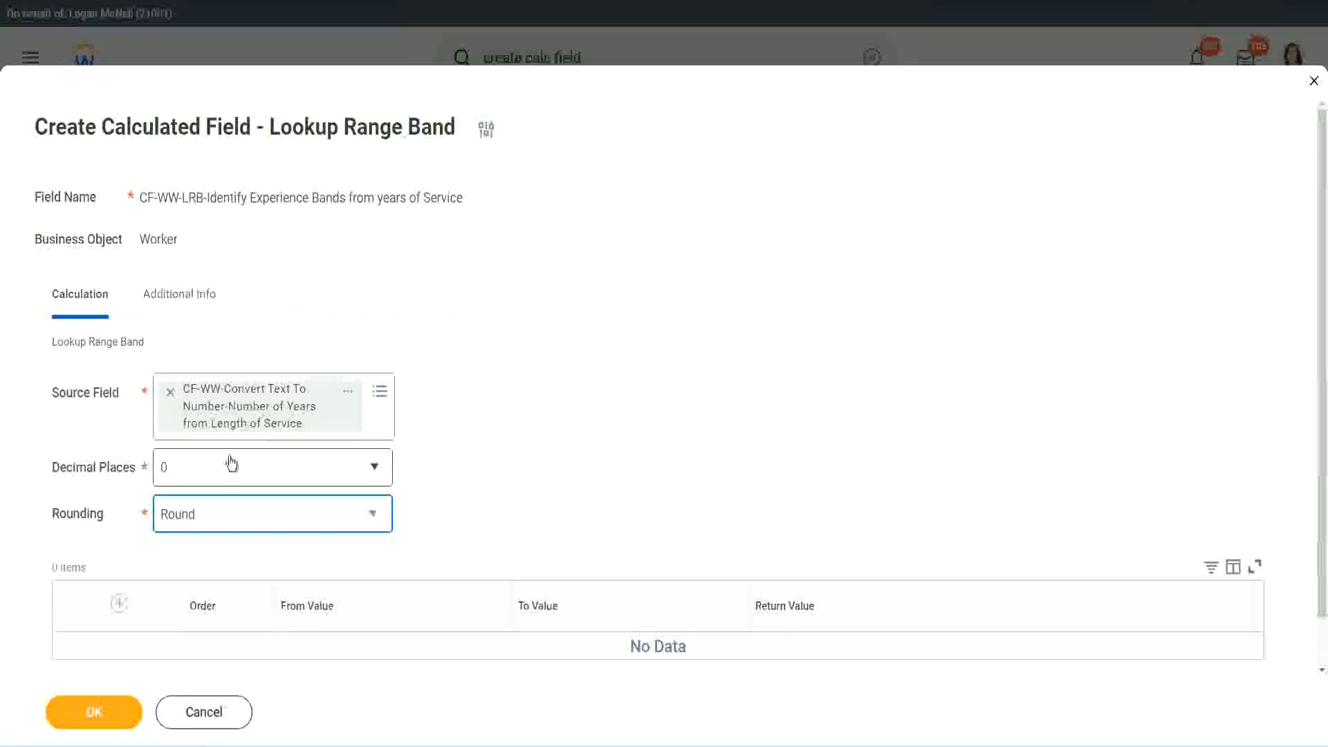
# Step: Add a range row from value 0 to value 7 with the return value Amateur
pyautogui.click(121, 605)
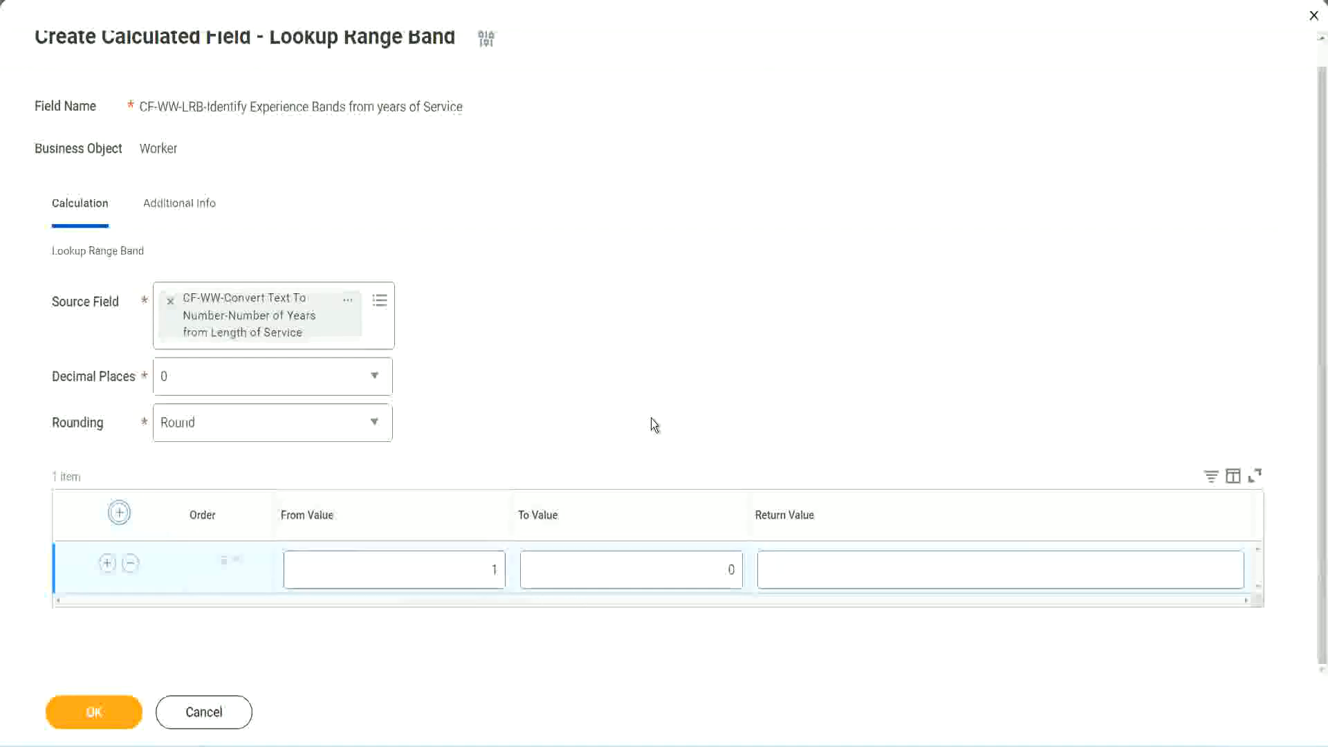
pyautogui.click(485, 574)
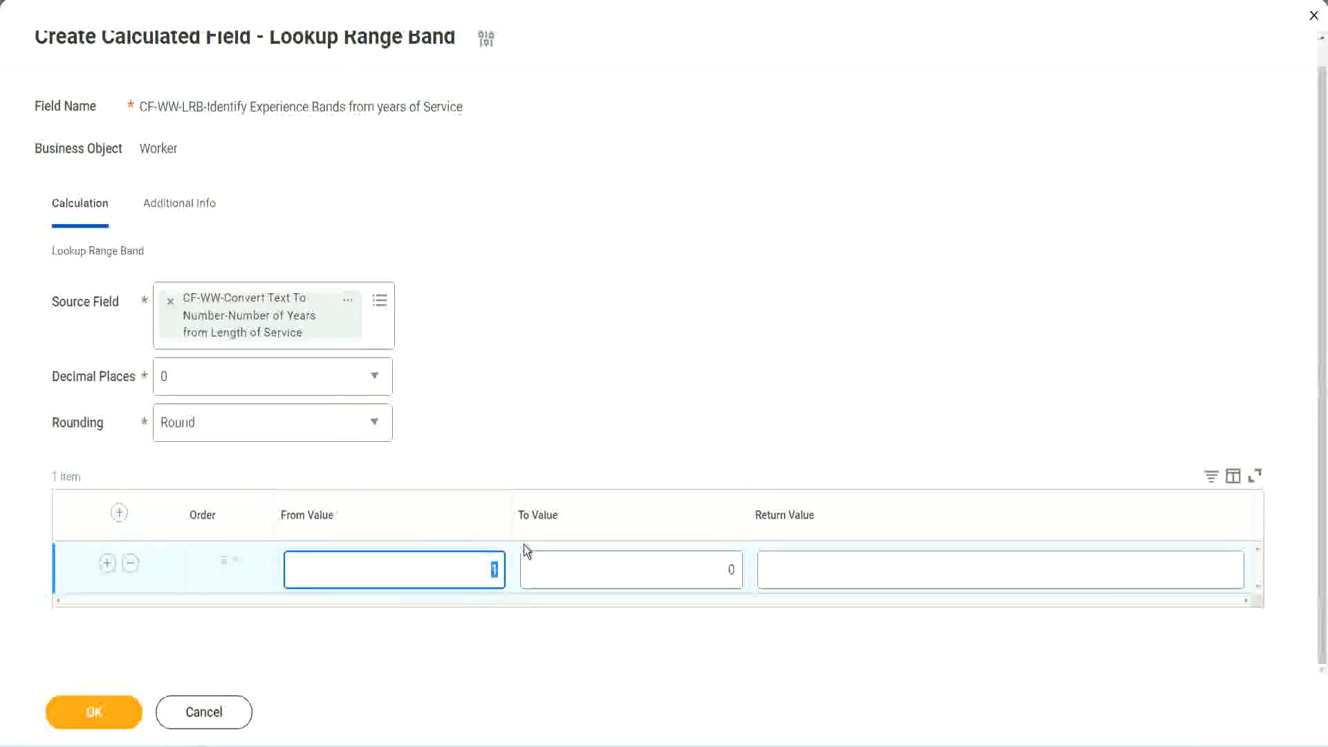
pyautogui.write('0')
pyautogui.press('Tab')
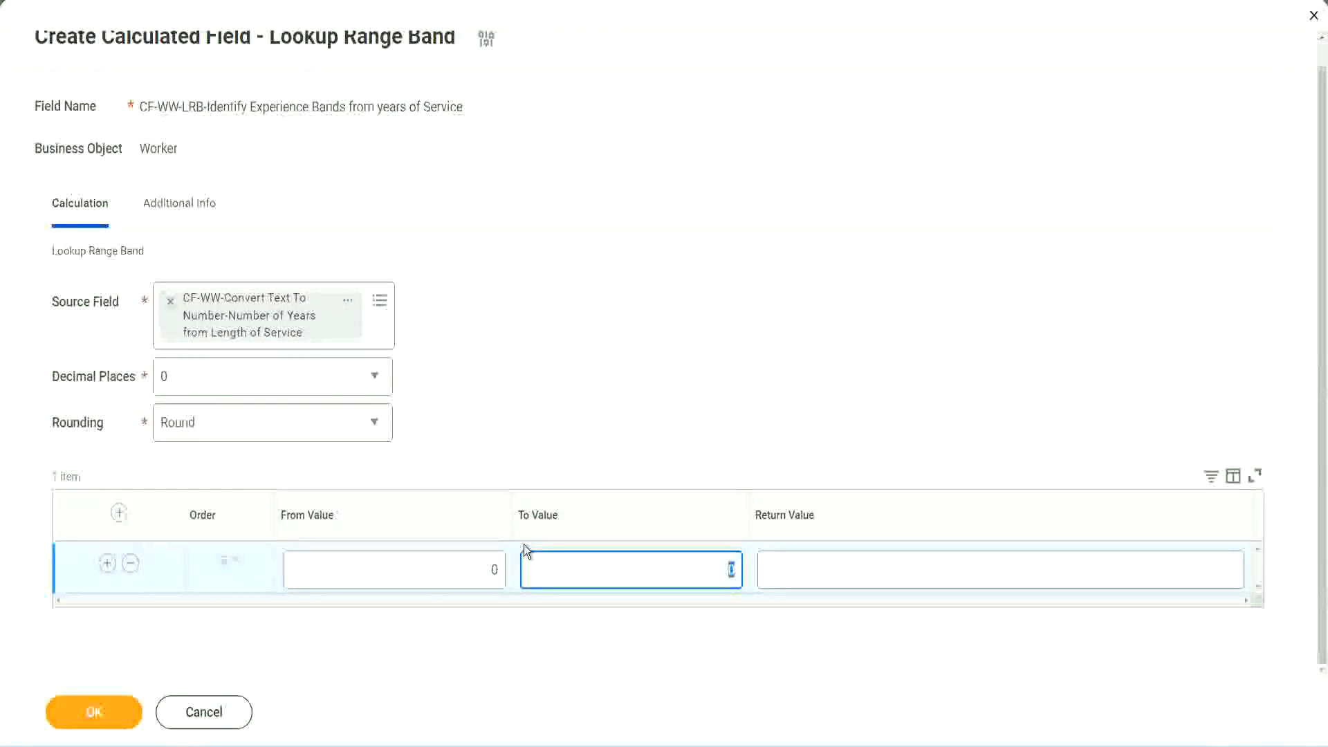
pyautogui.write('7')
pyautogui.press('Tab')
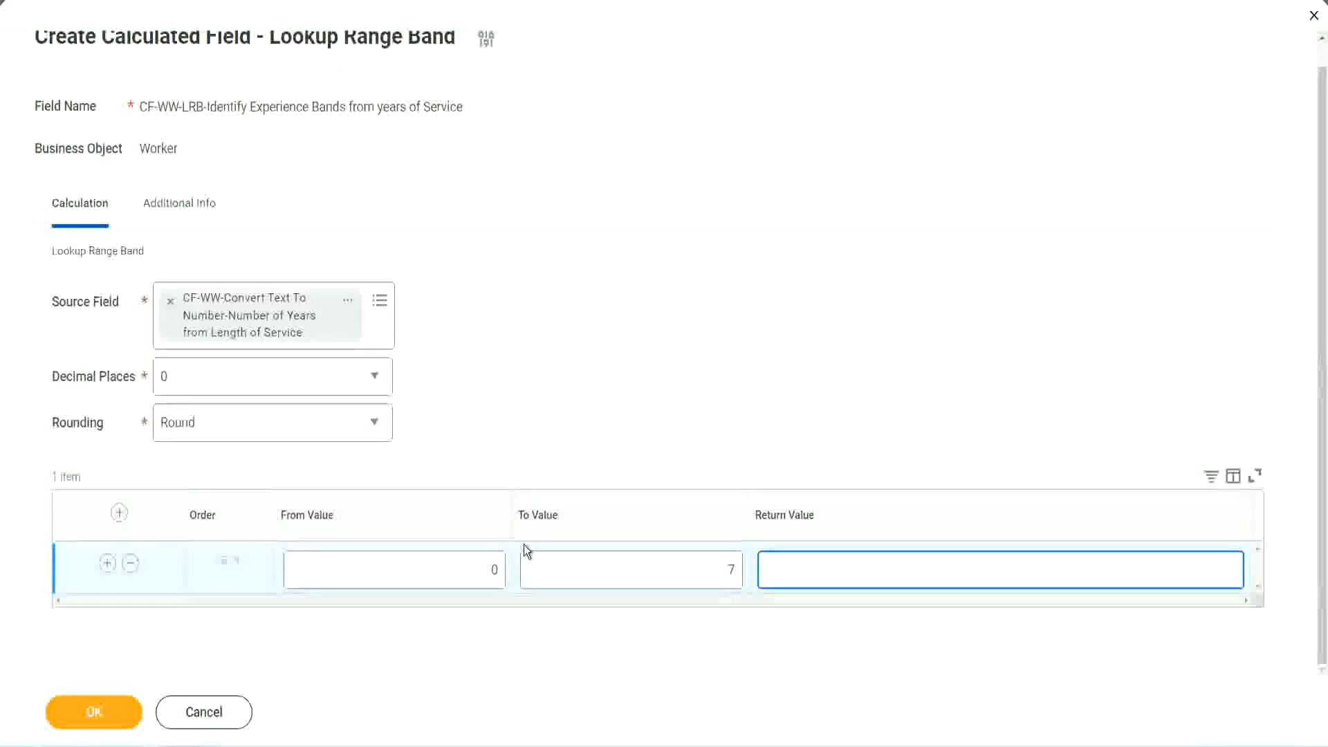
pyautogui.write('Amateur')
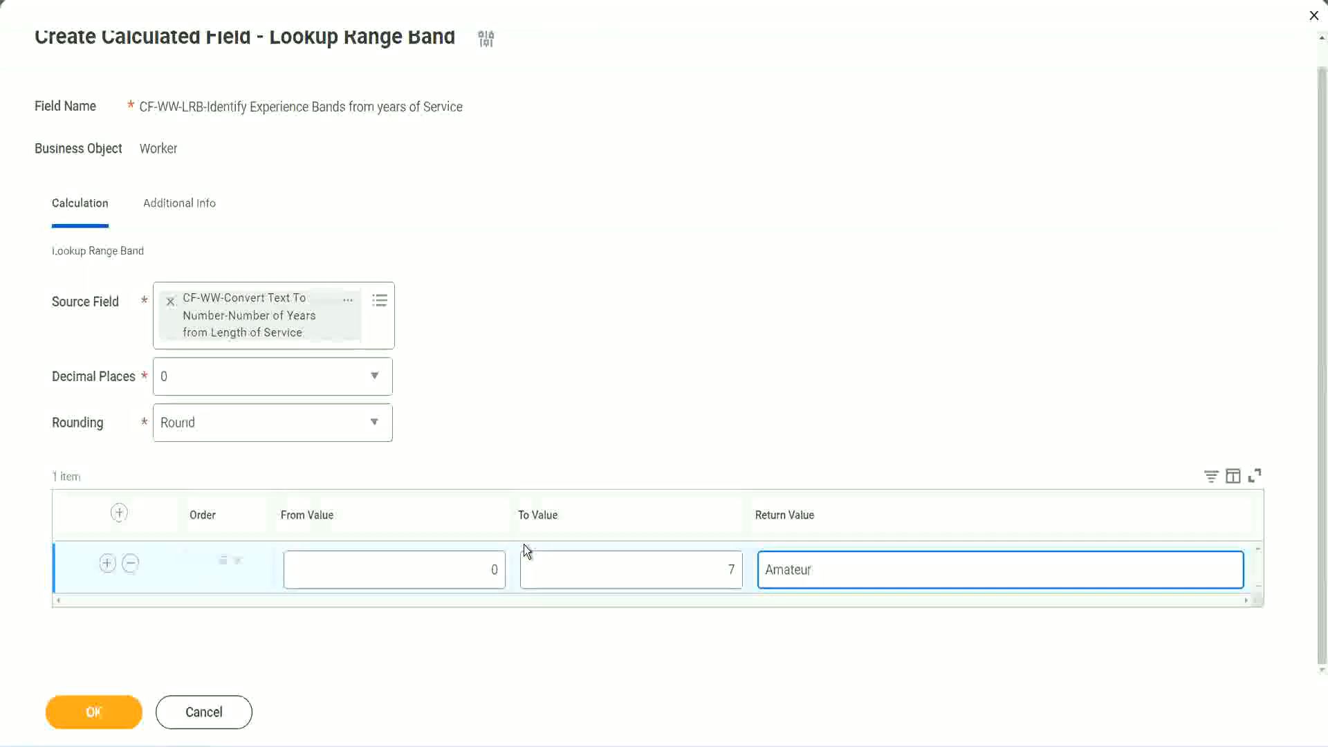
pyautogui.click(460, 579)
pyautogui.click(711, 558)
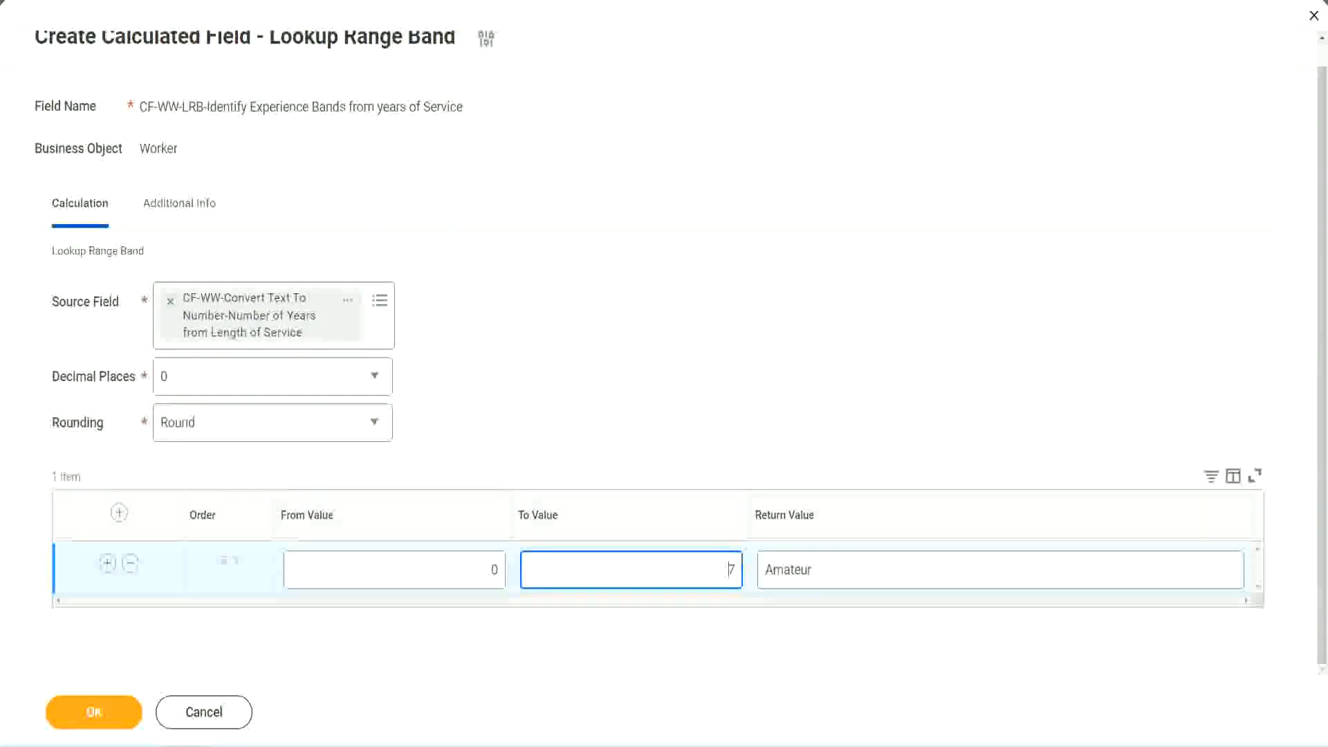
pyautogui.moveTo(556, 483); pyautogui.dragTo(332, 344)
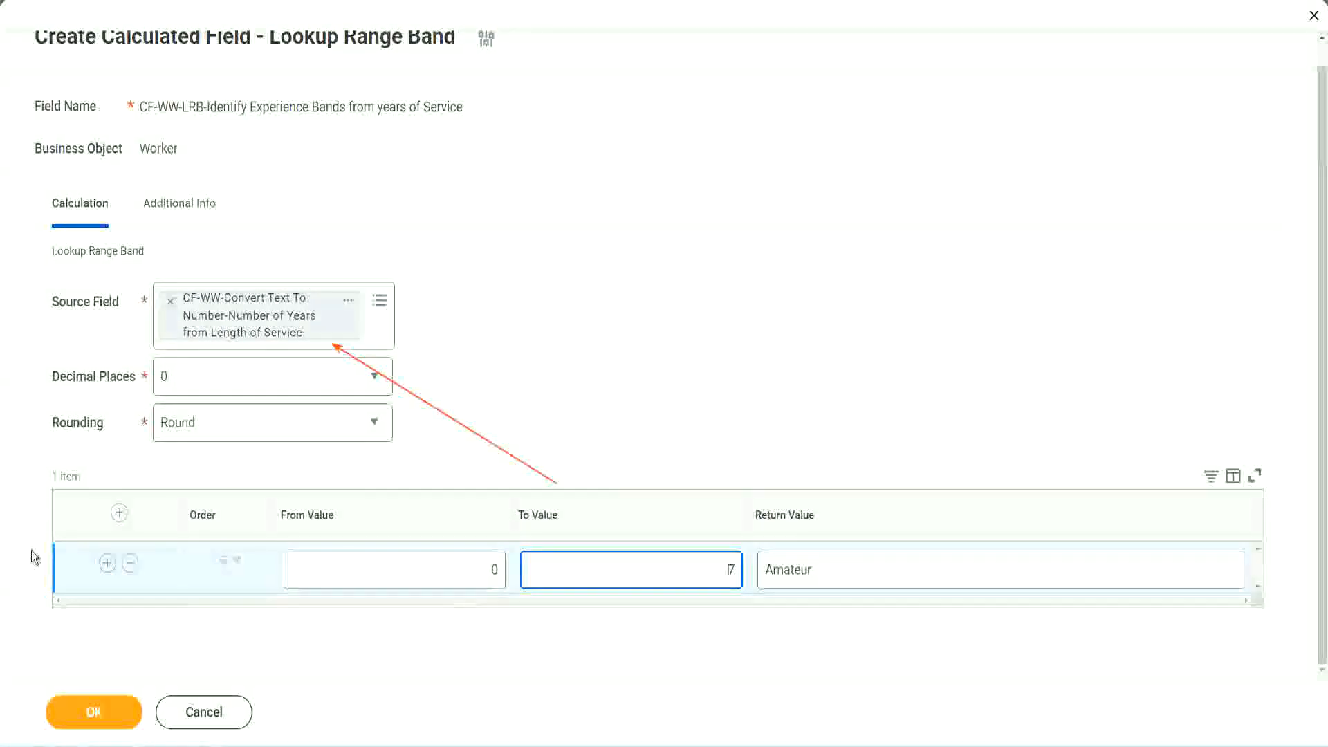
# Step: Add a second range row from value 8 to value 15 with the return value Experienced
pyautogui.click(107, 564)
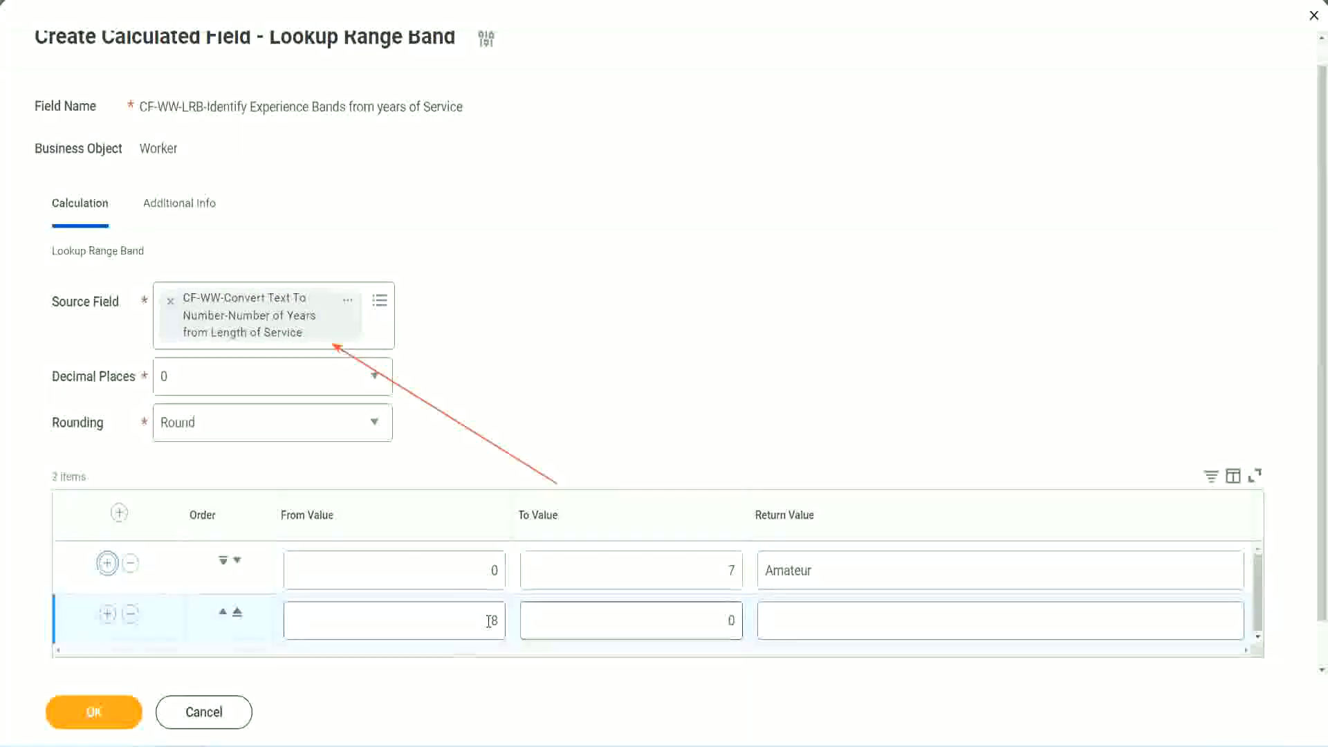
pyautogui.click(503, 621)
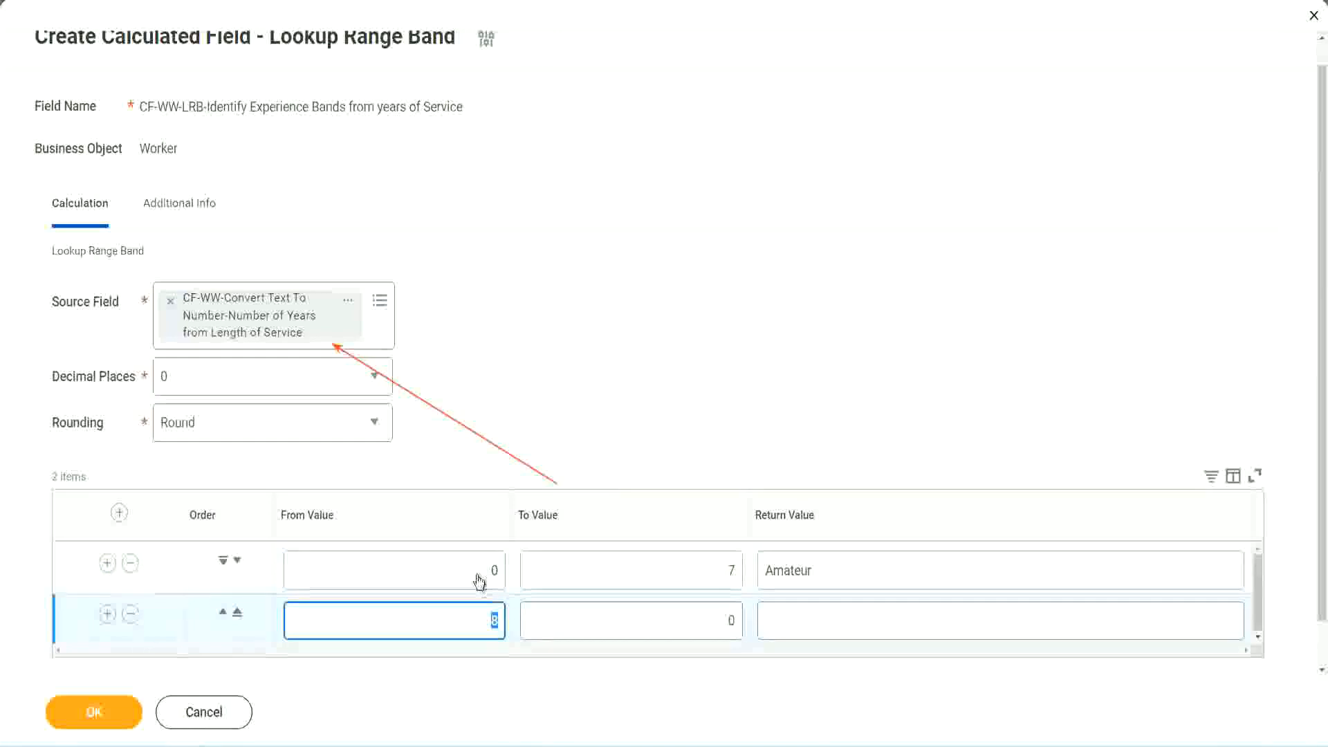
pyautogui.click(723, 571)
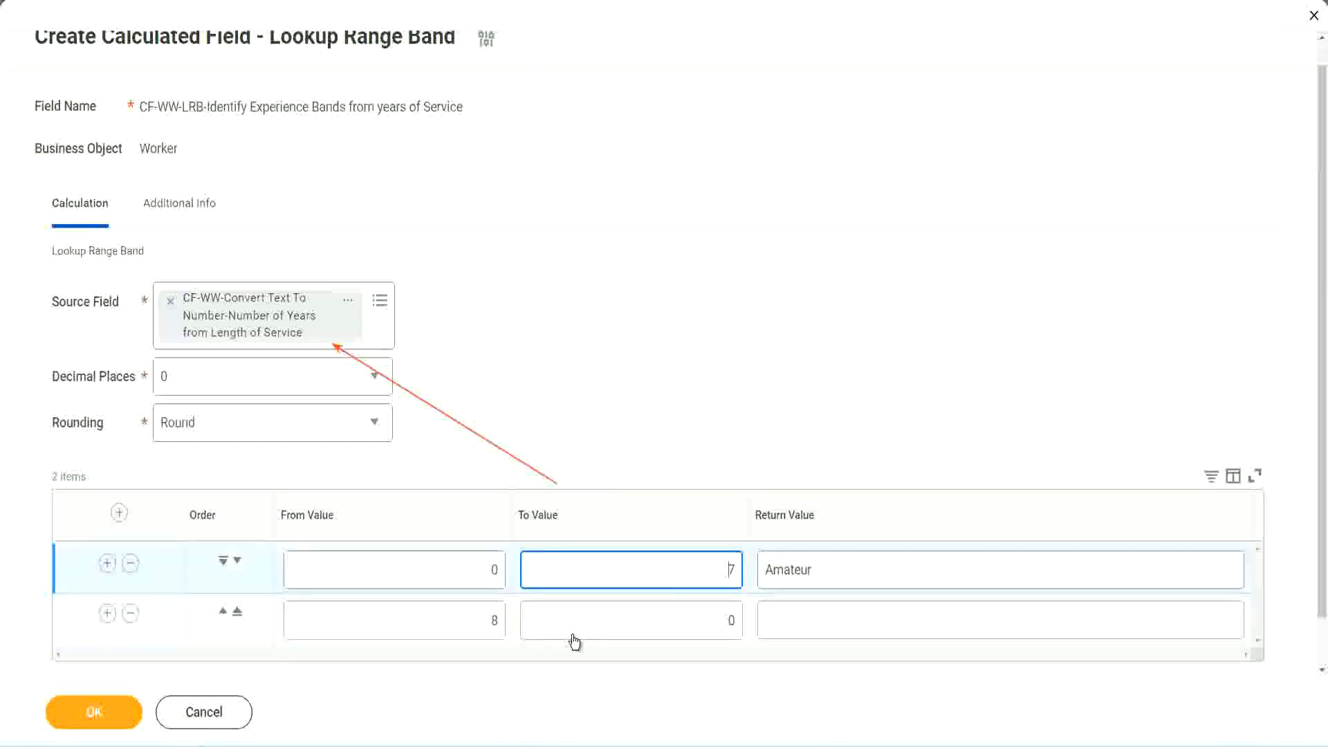
pyautogui.click(470, 622)
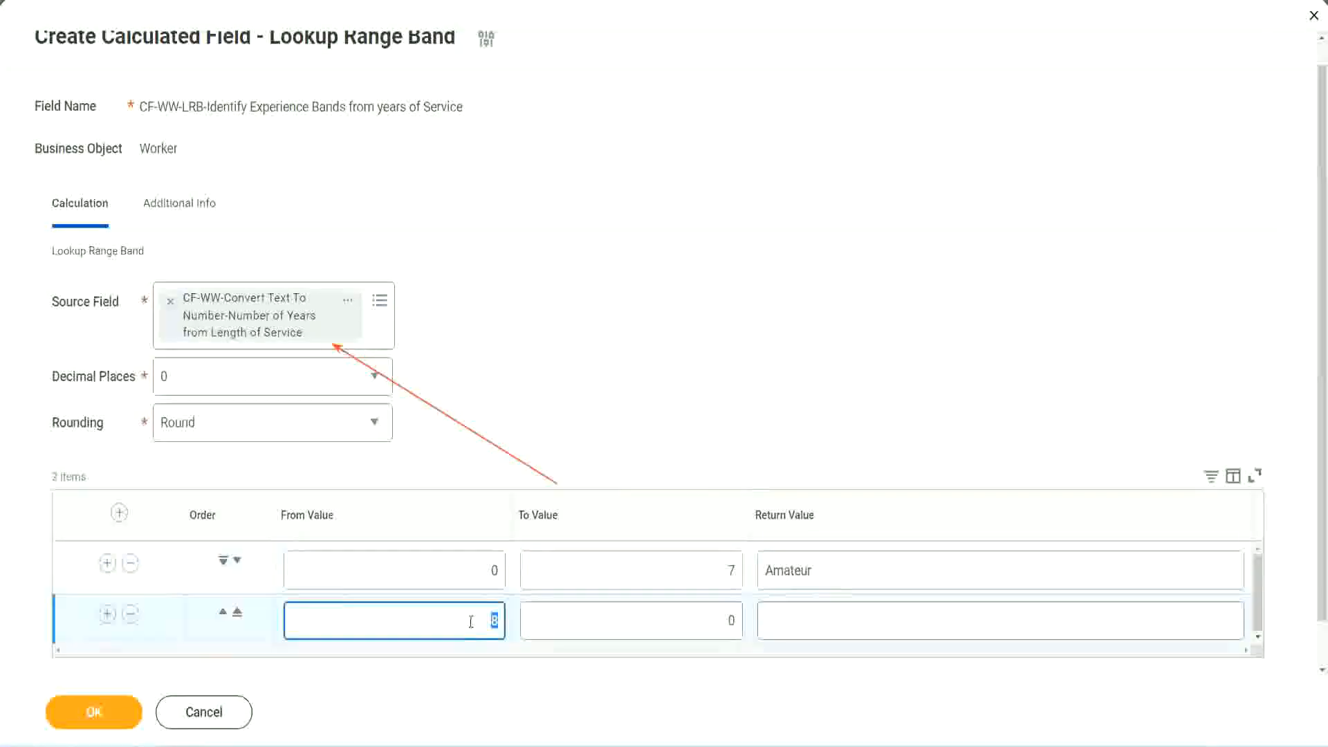
pyautogui.click(469, 620)
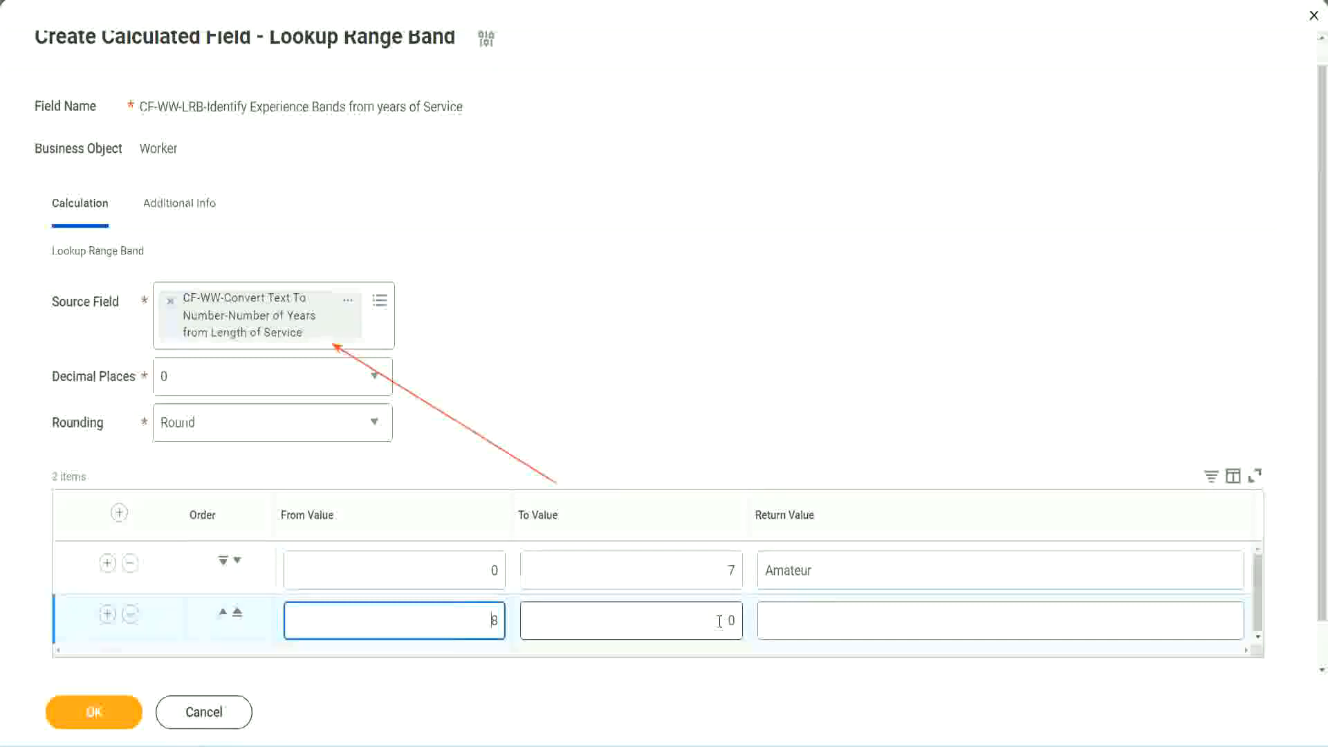
pyautogui.click(719, 621)
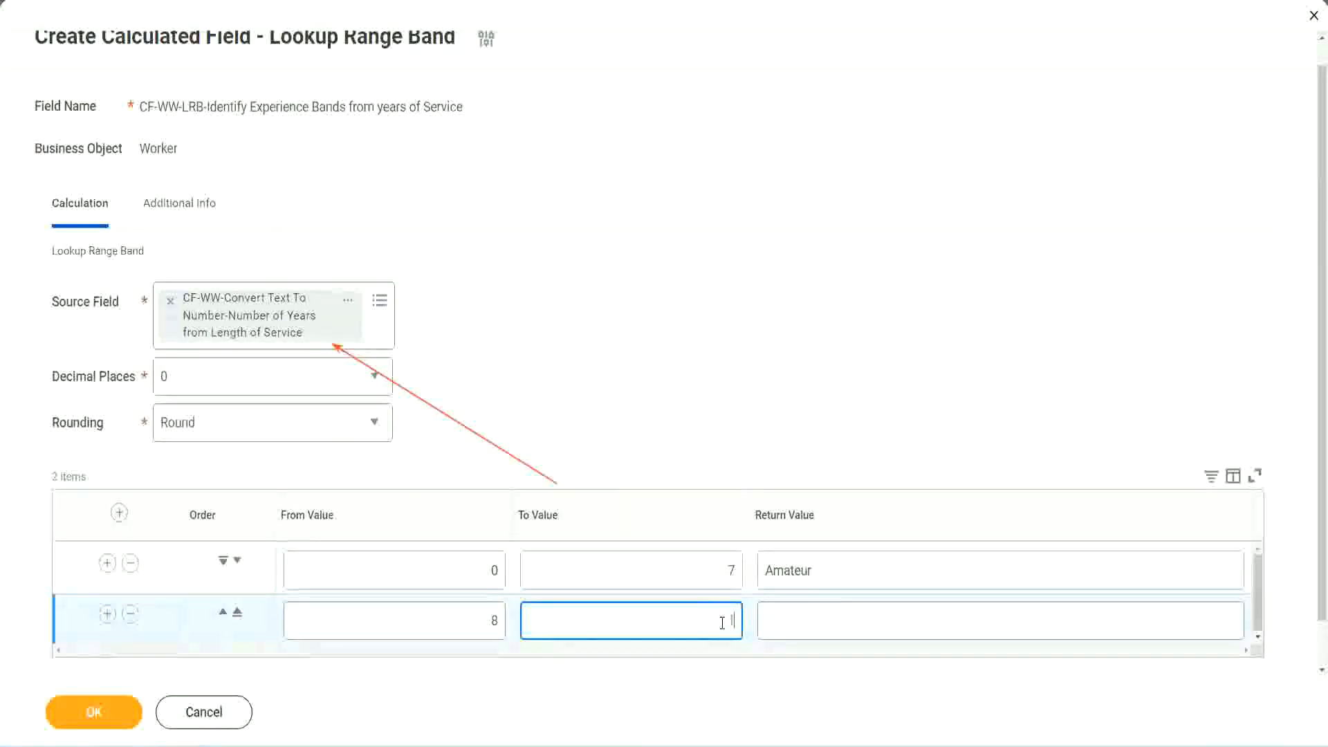
pyautogui.write('15')
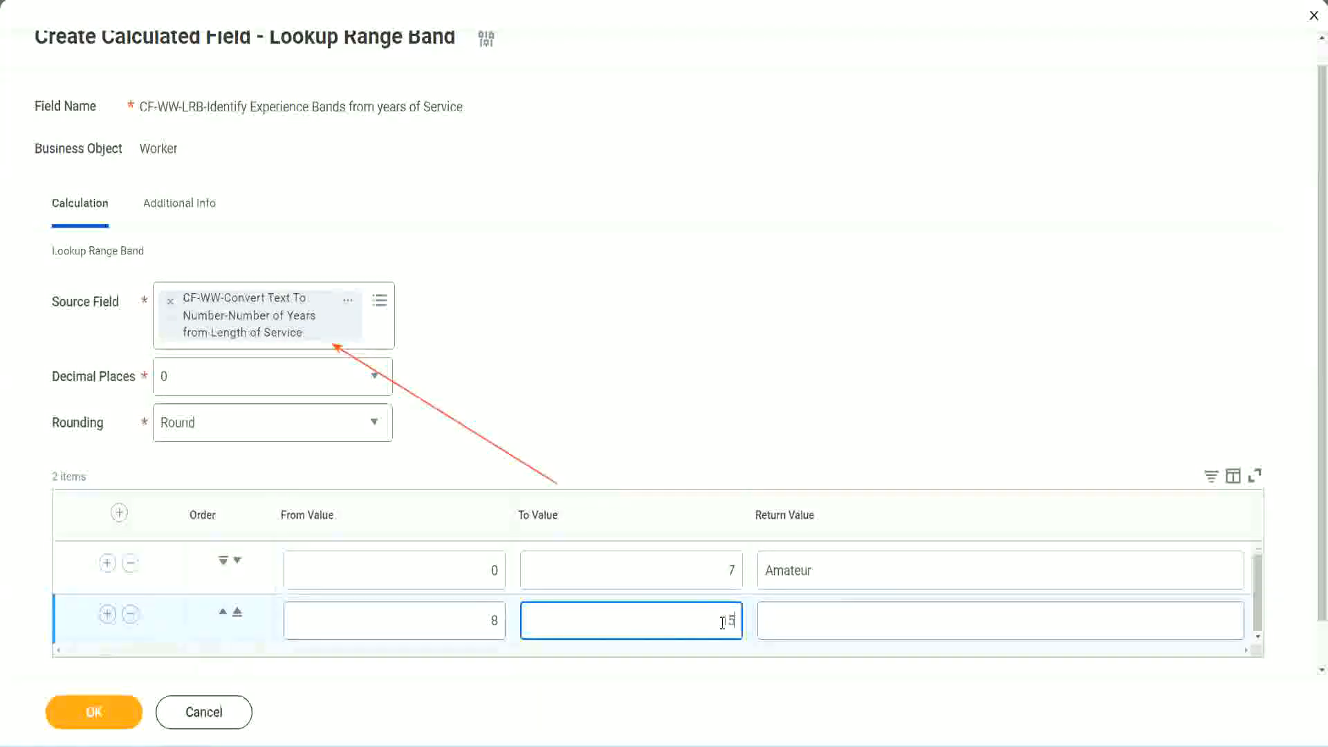
pyautogui.click(819, 617)
pyautogui.write('Ex')
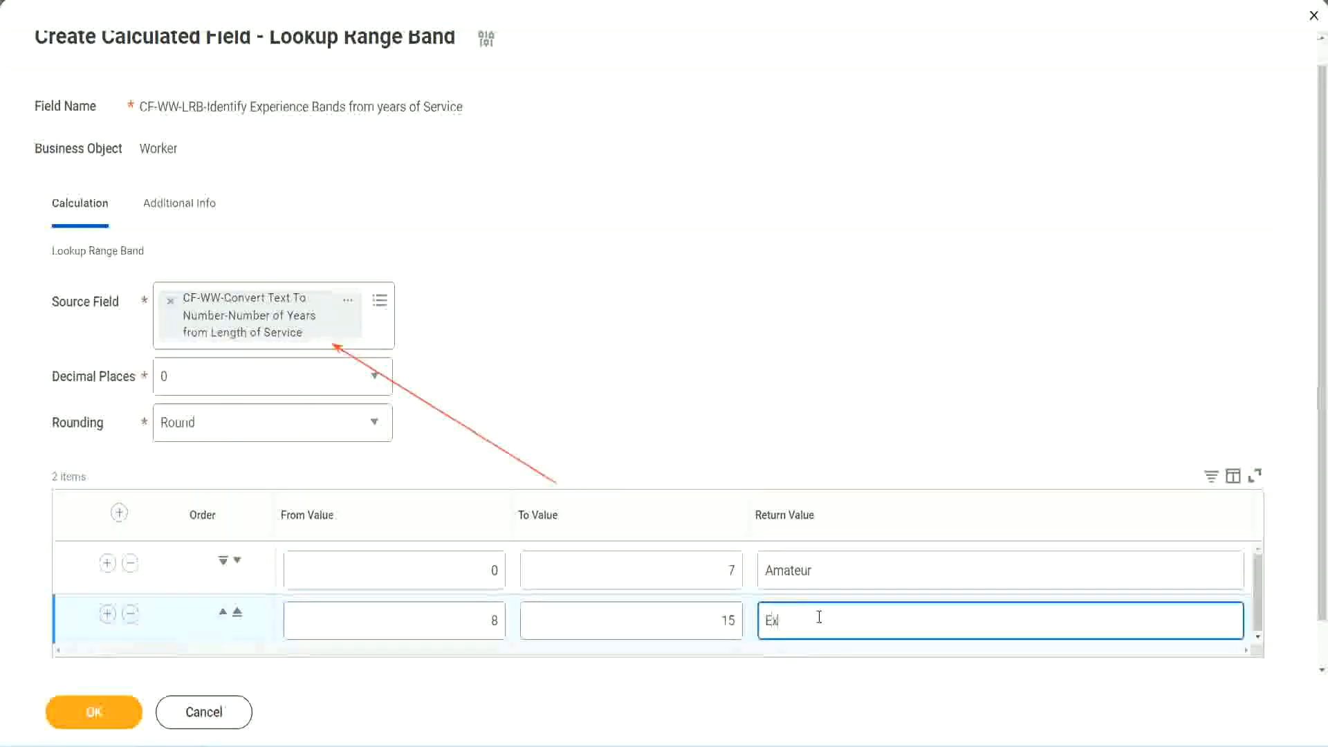
pyautogui.write('perienced')
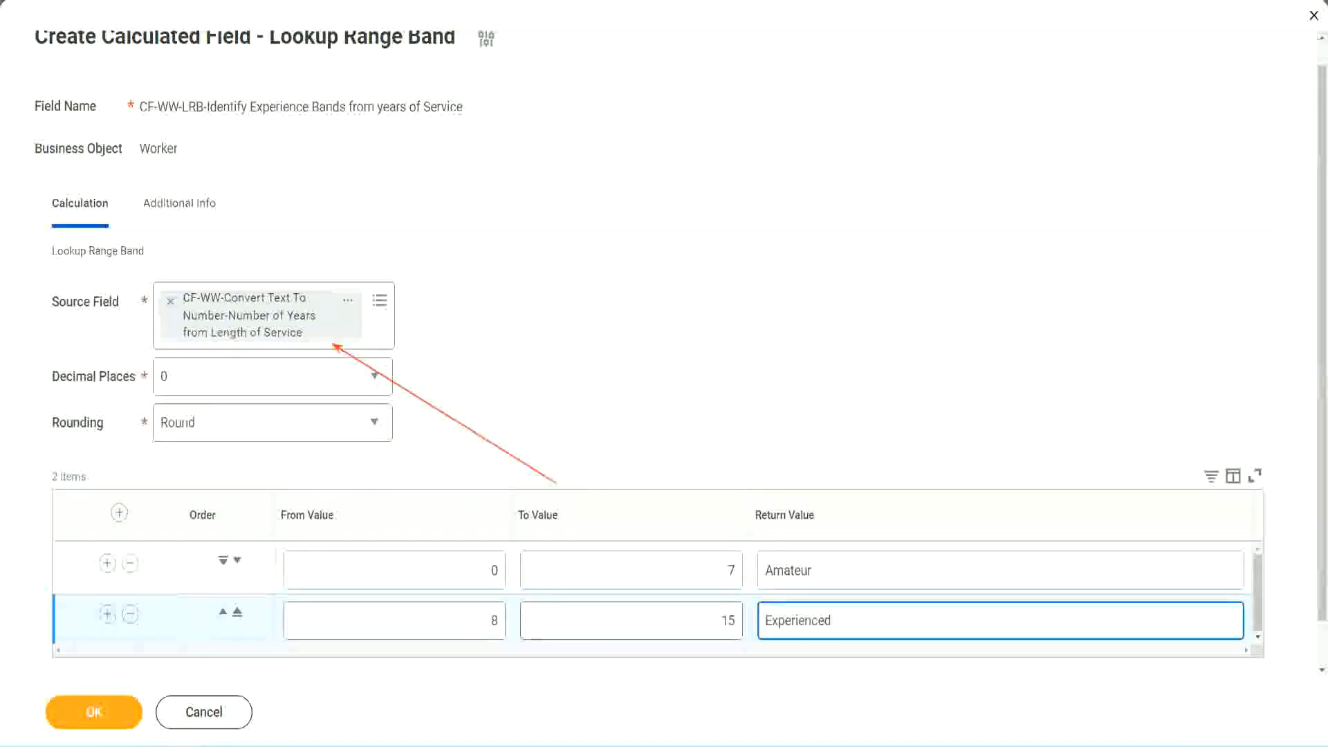
# Step: Add a third range row from value 16 to value 30 with the return value Senior
pyautogui.click(106, 614)
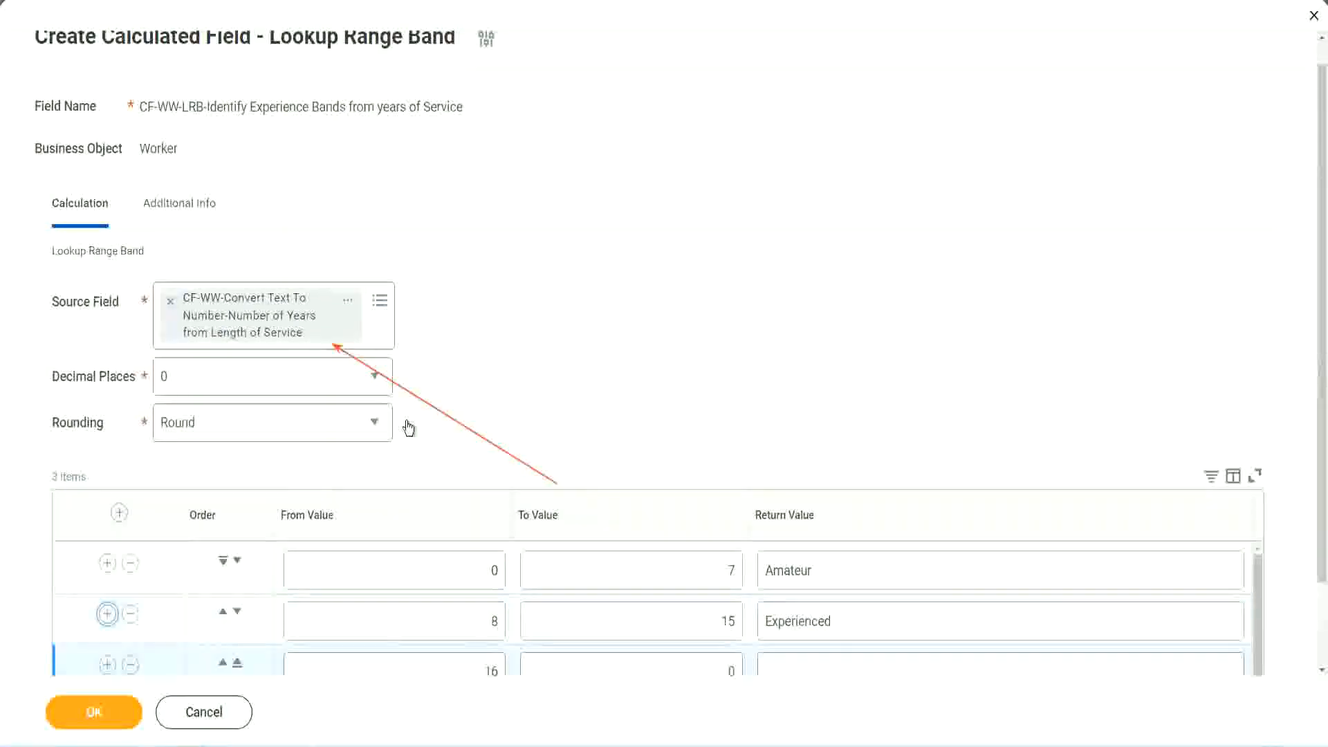
pyautogui.scroll(-2, 408, 430)
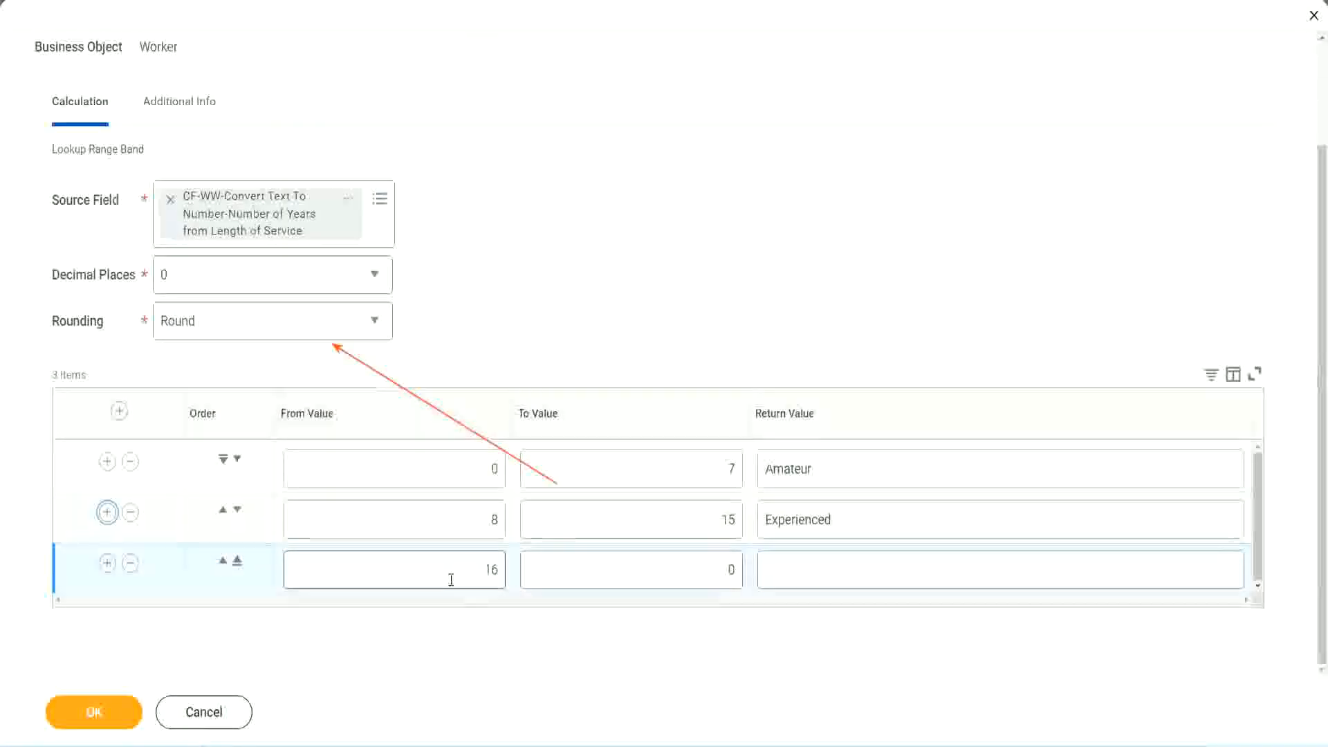
pyautogui.click(667, 570)
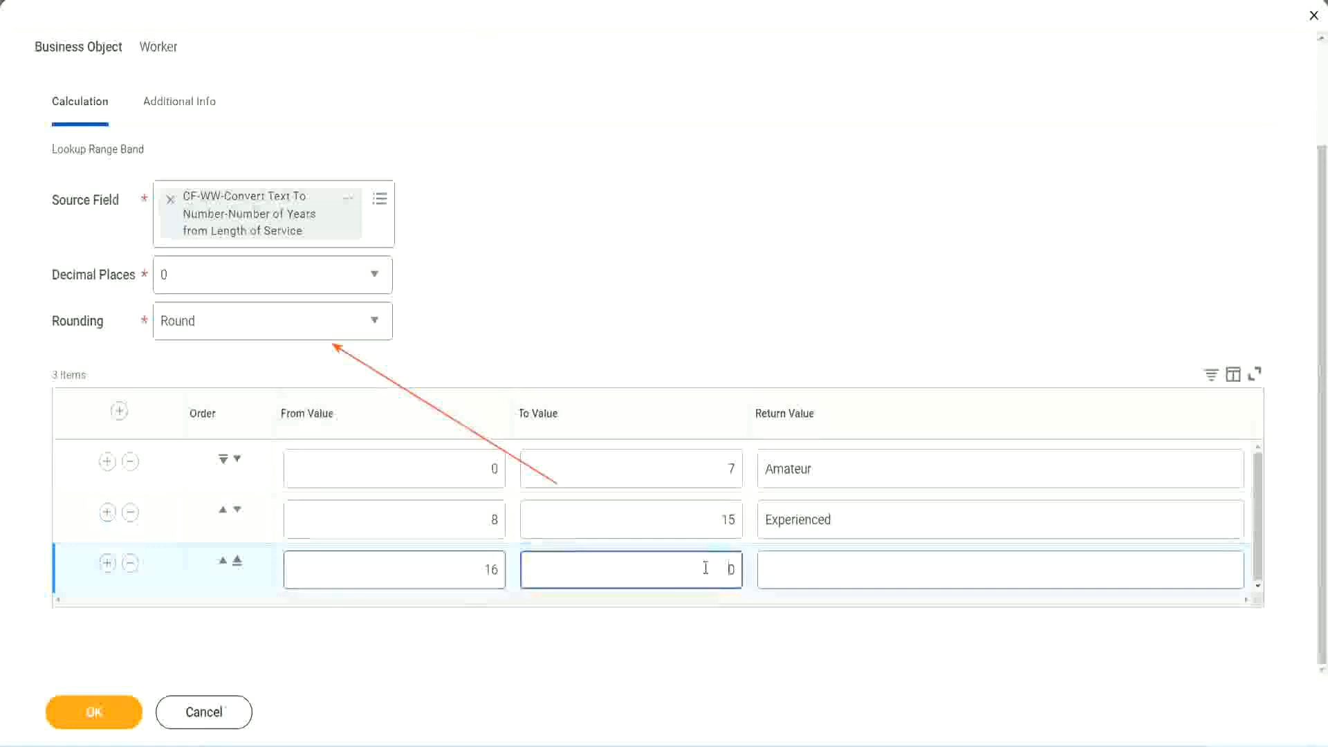
pyautogui.write('3')
pyautogui.press('Tab')
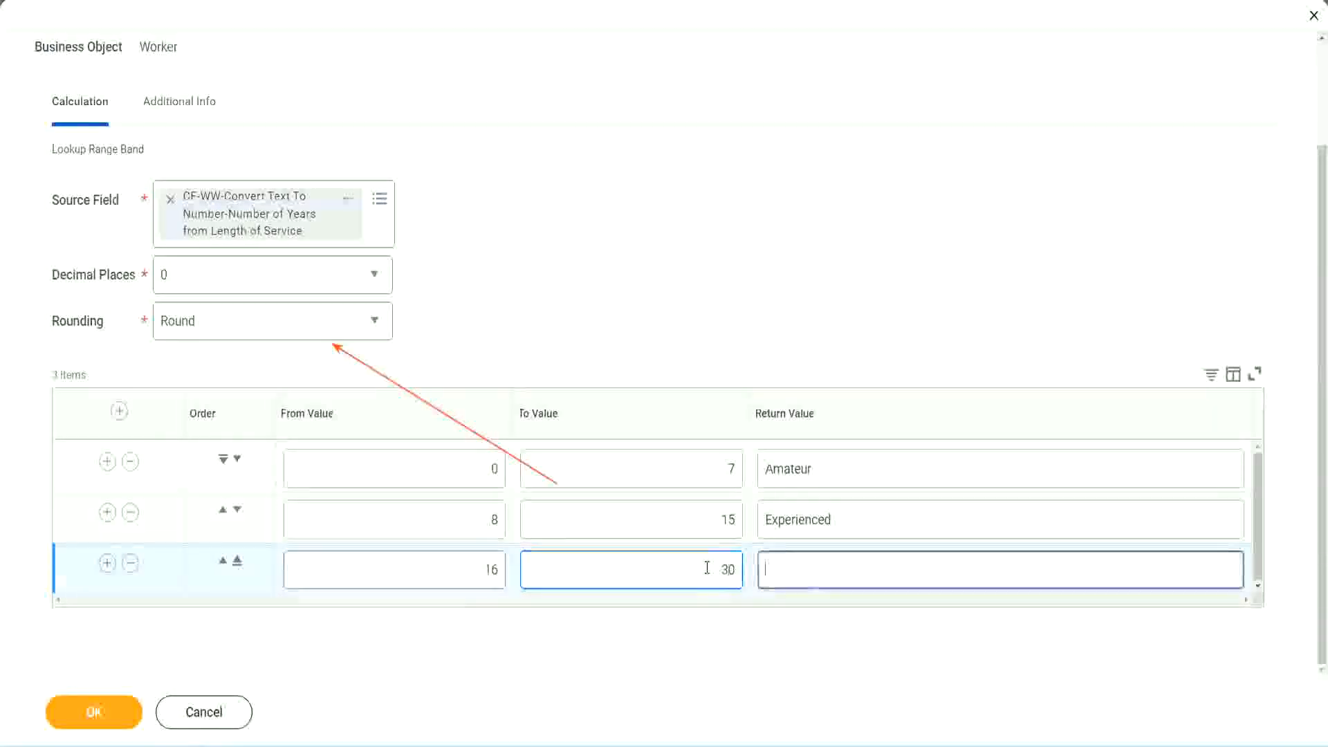
pyautogui.write('L')
pyautogui.press('BackSpace')
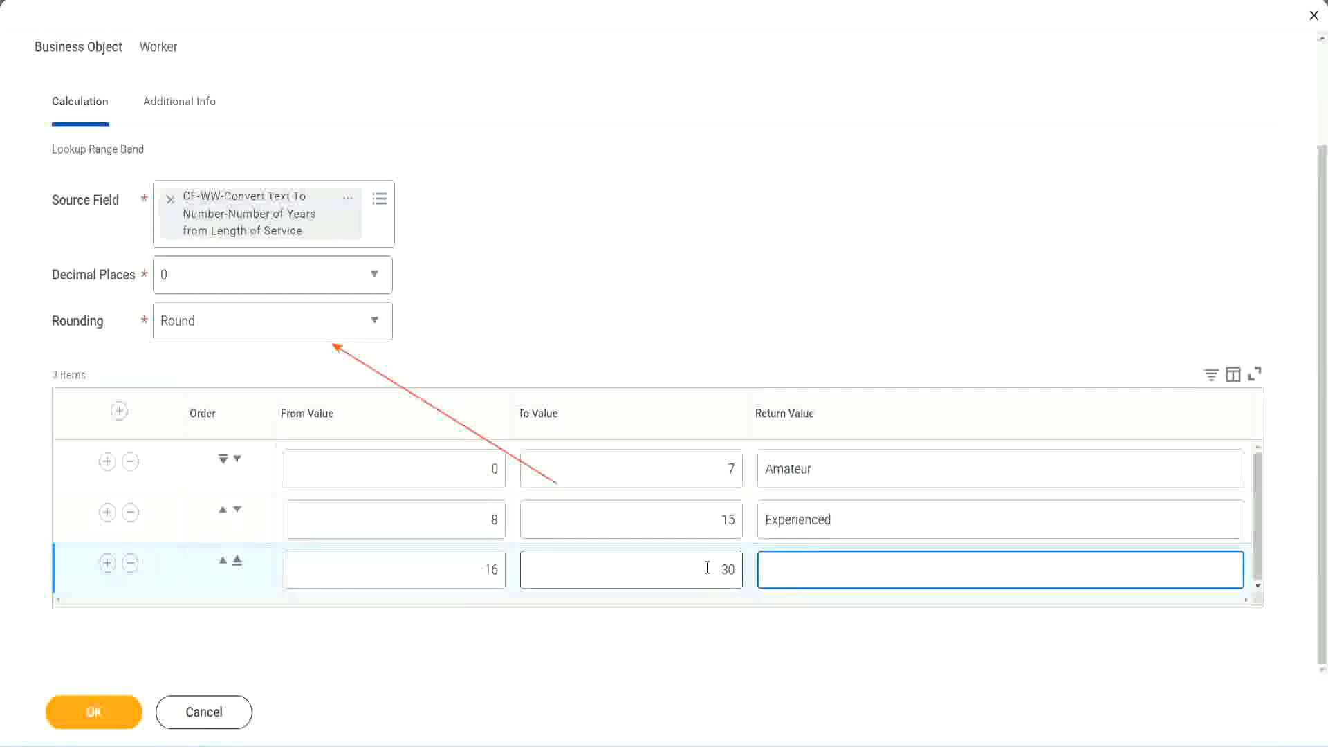
pyautogui.write('Senior')
# Step: Add a fourth range row from value 31 to value 1000 with the return value Legend
pyautogui.click(105, 570)
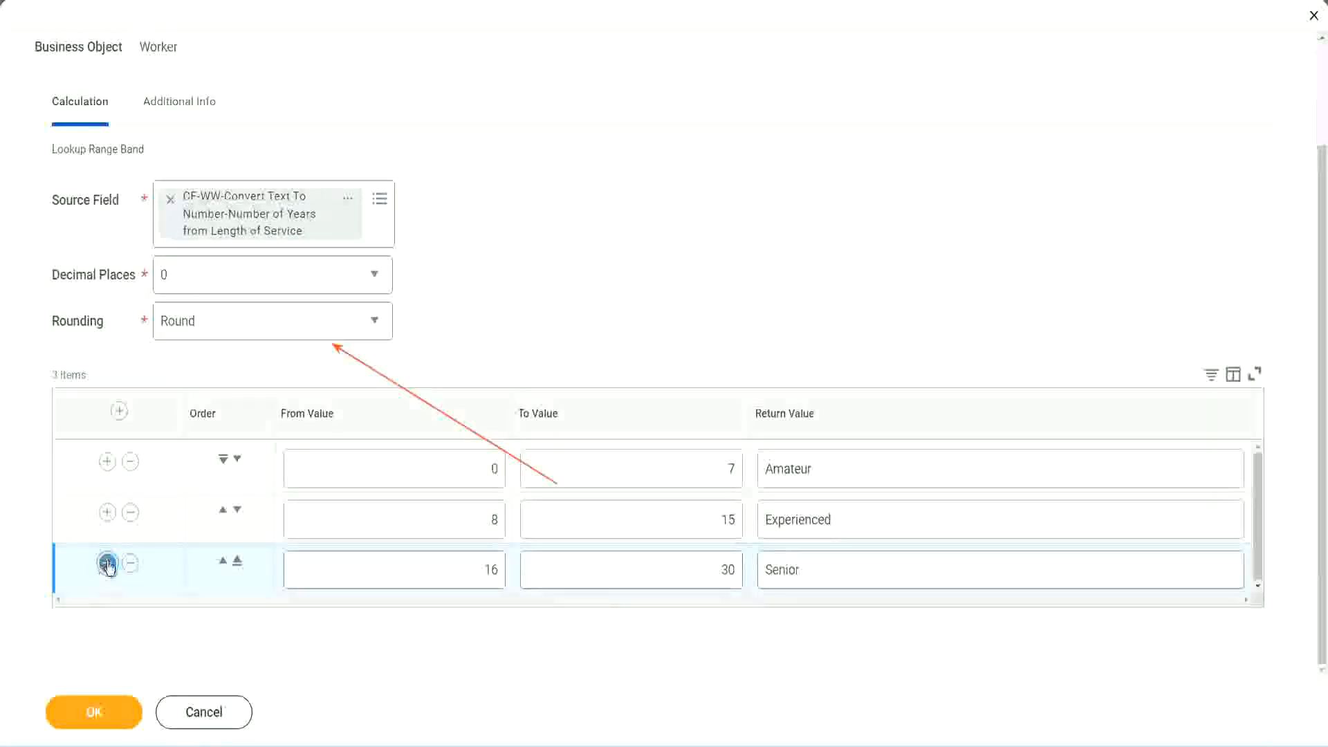
pyautogui.scroll(-1, 251, 522)
pyautogui.click(439, 563)
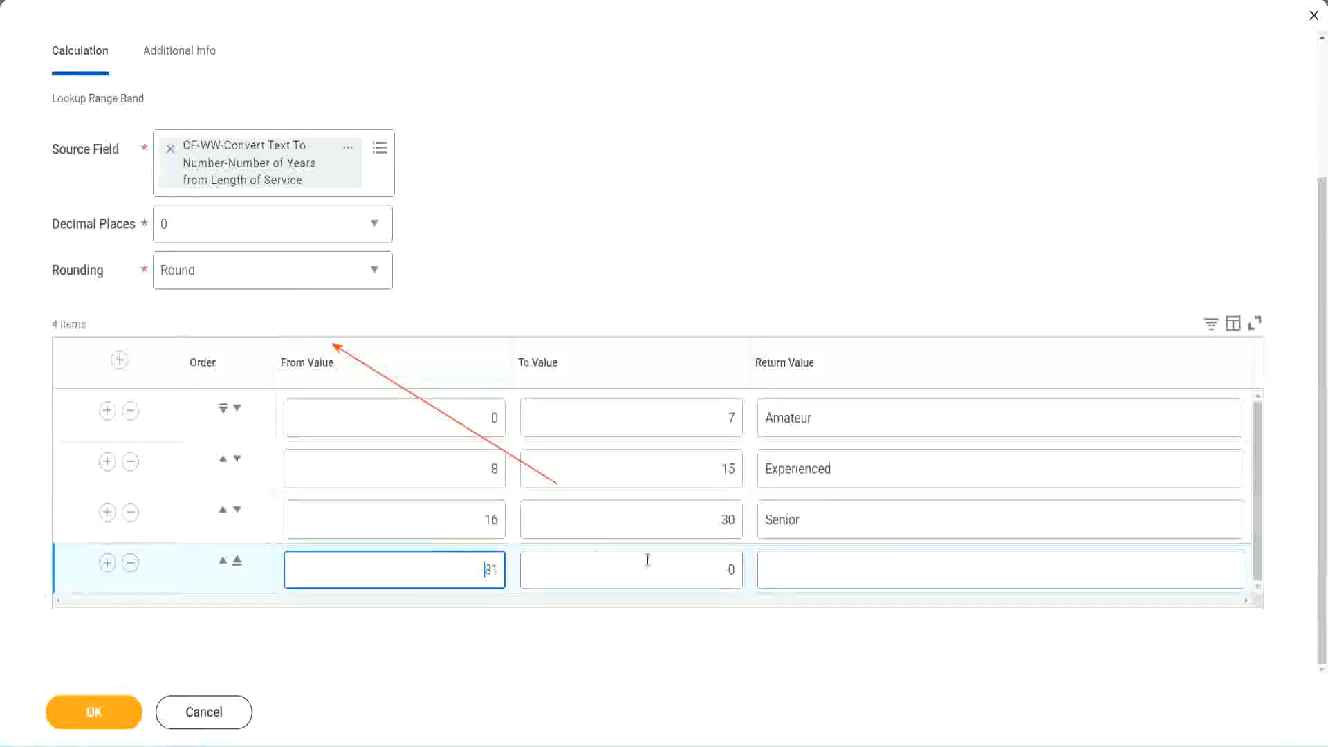
pyautogui.click(715, 571)
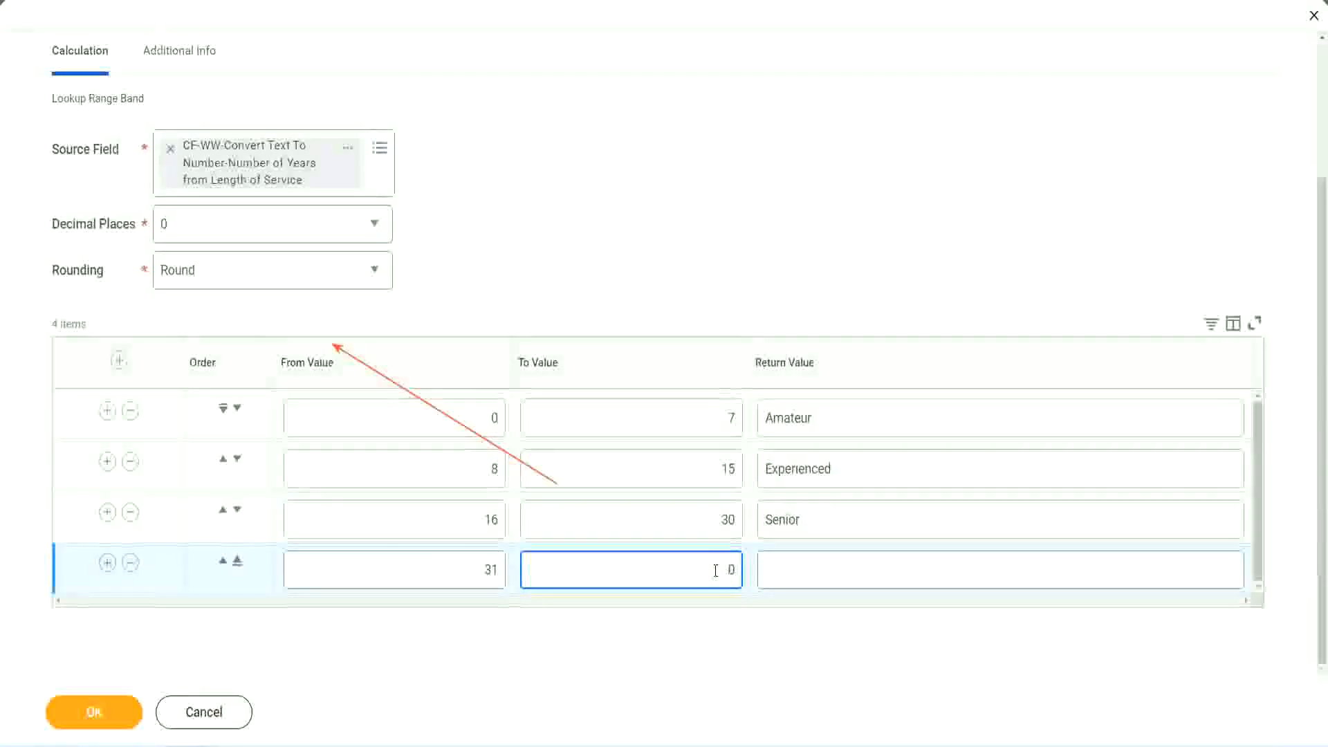
pyautogui.write('1000')
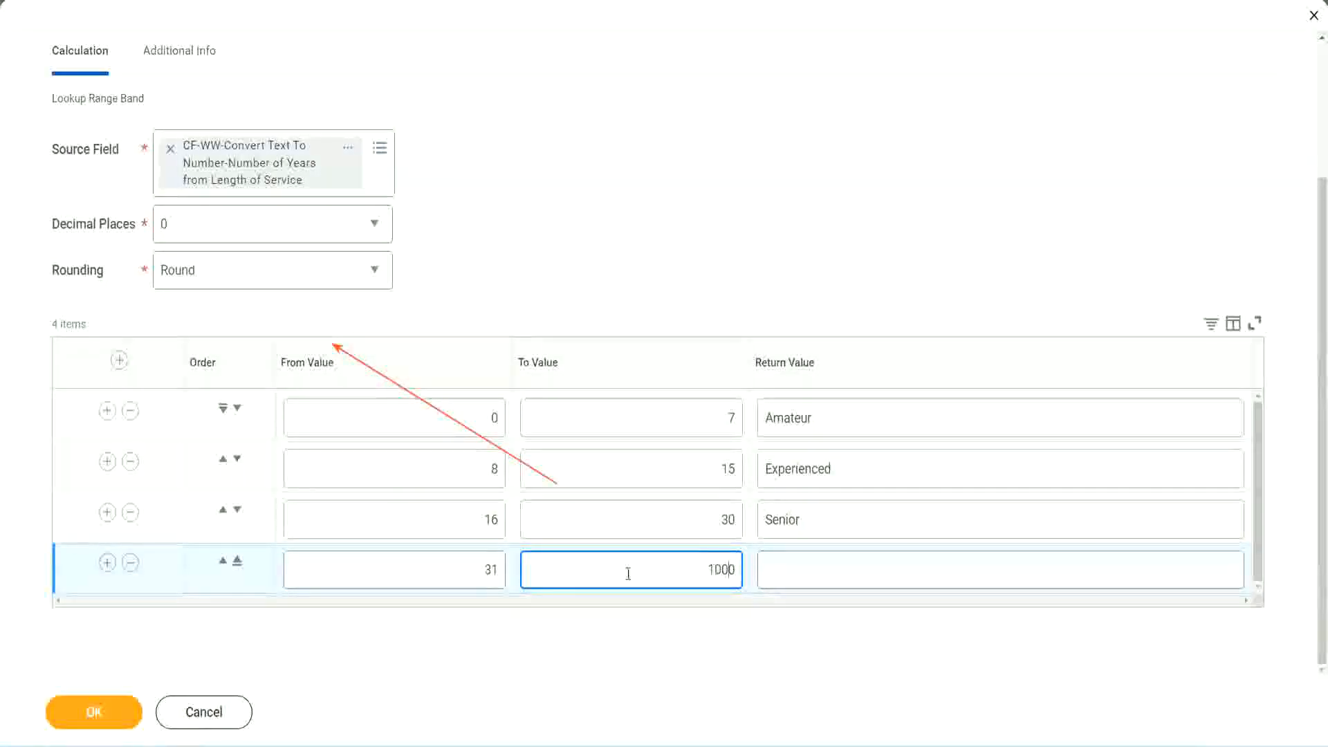
pyautogui.moveTo(691, 562); pyautogui.dragTo(772, 585)
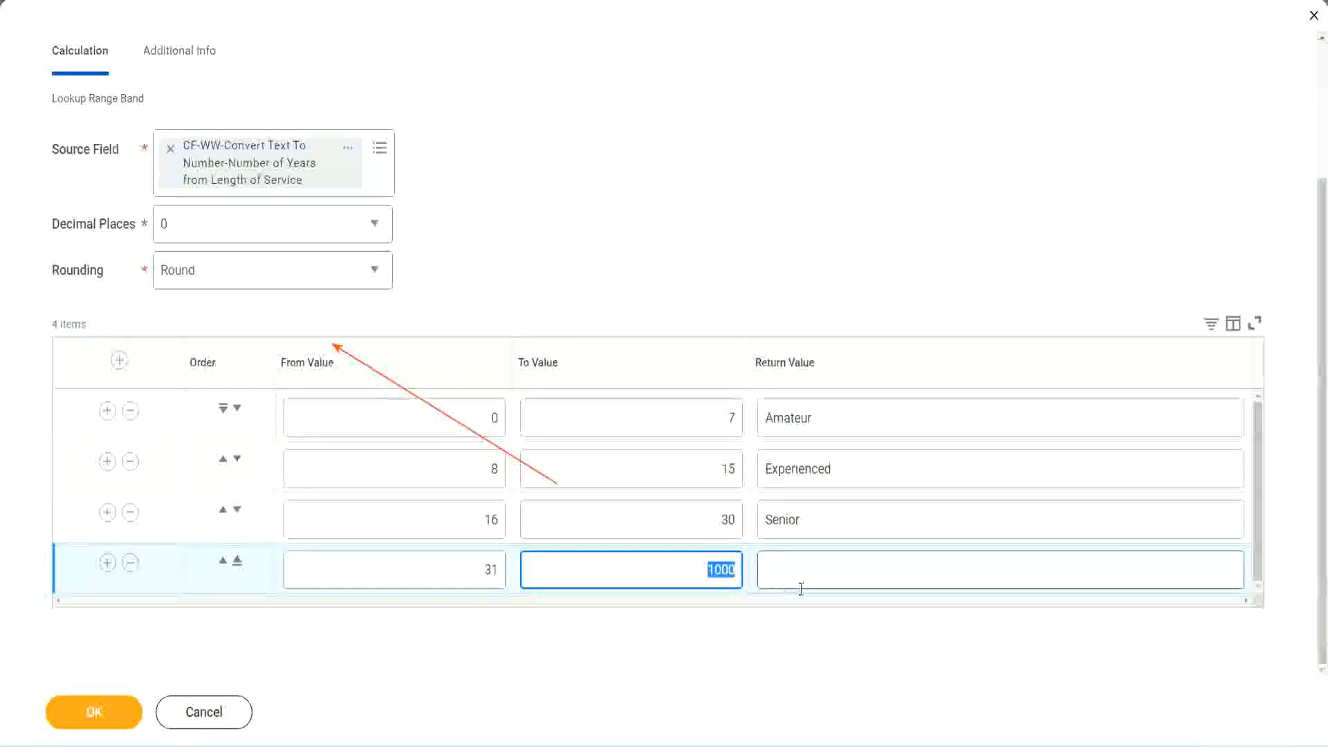
pyautogui.click(700, 563)
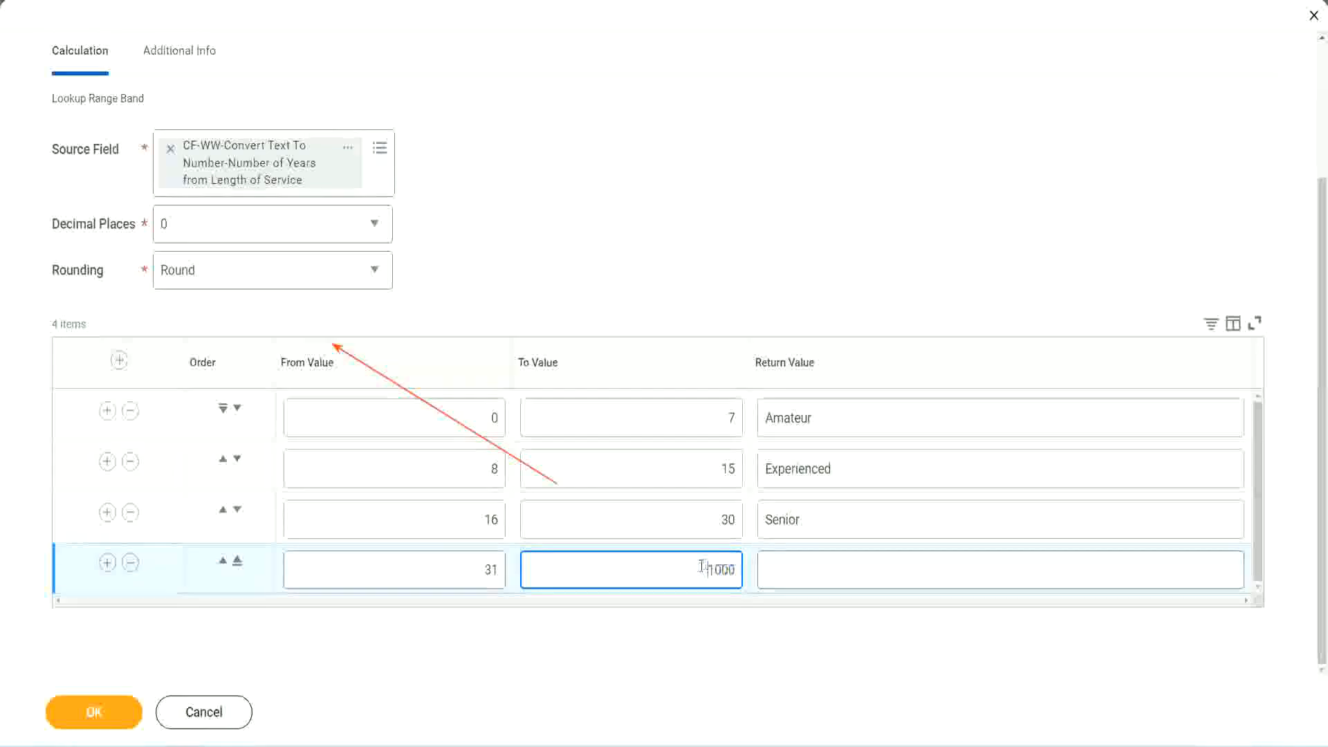
pyautogui.doubleClick(743, 566)
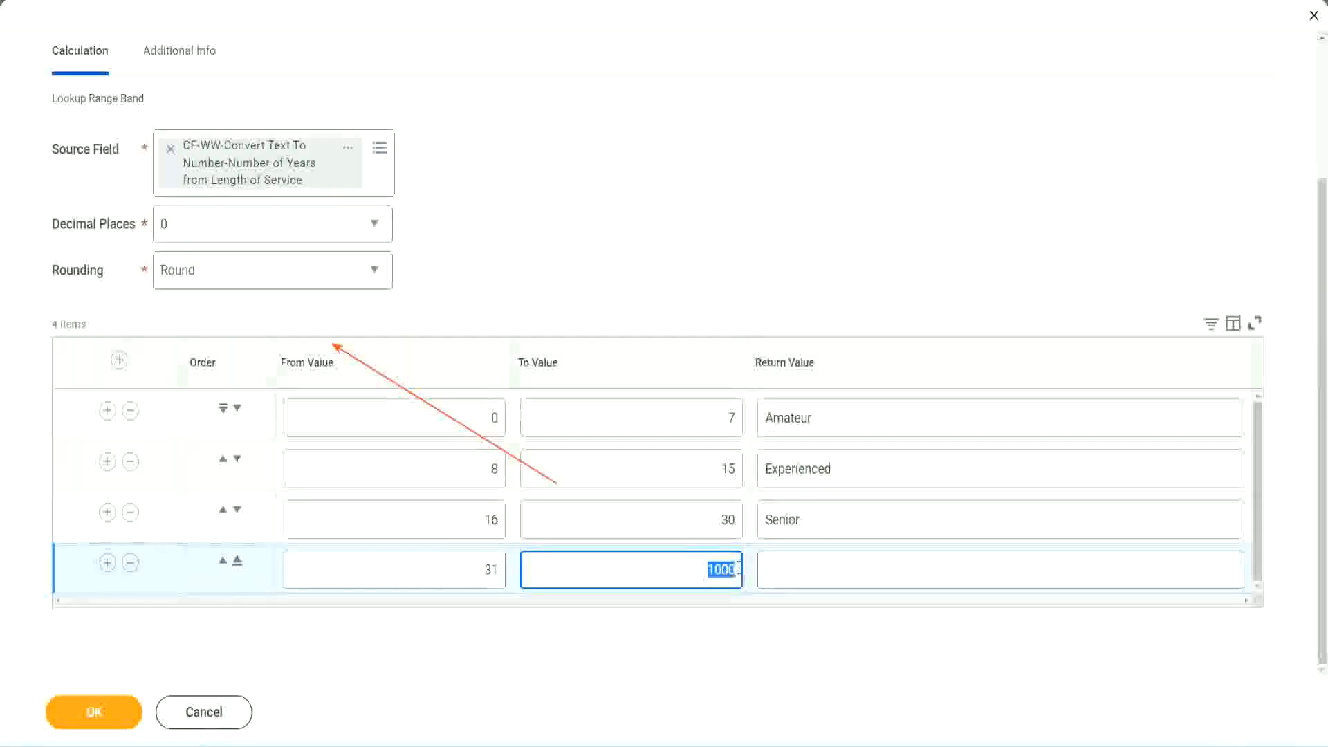
pyautogui.click(828, 570)
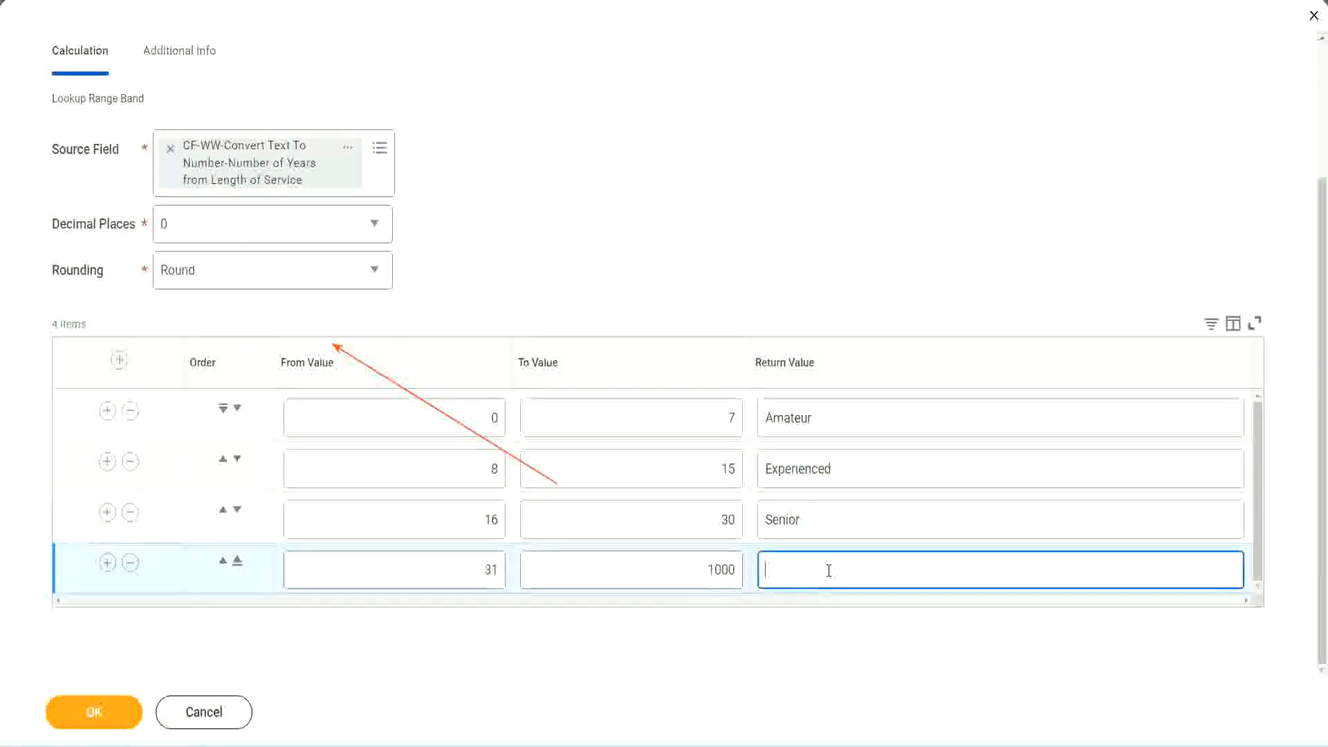
pyautogui.write('Legend')
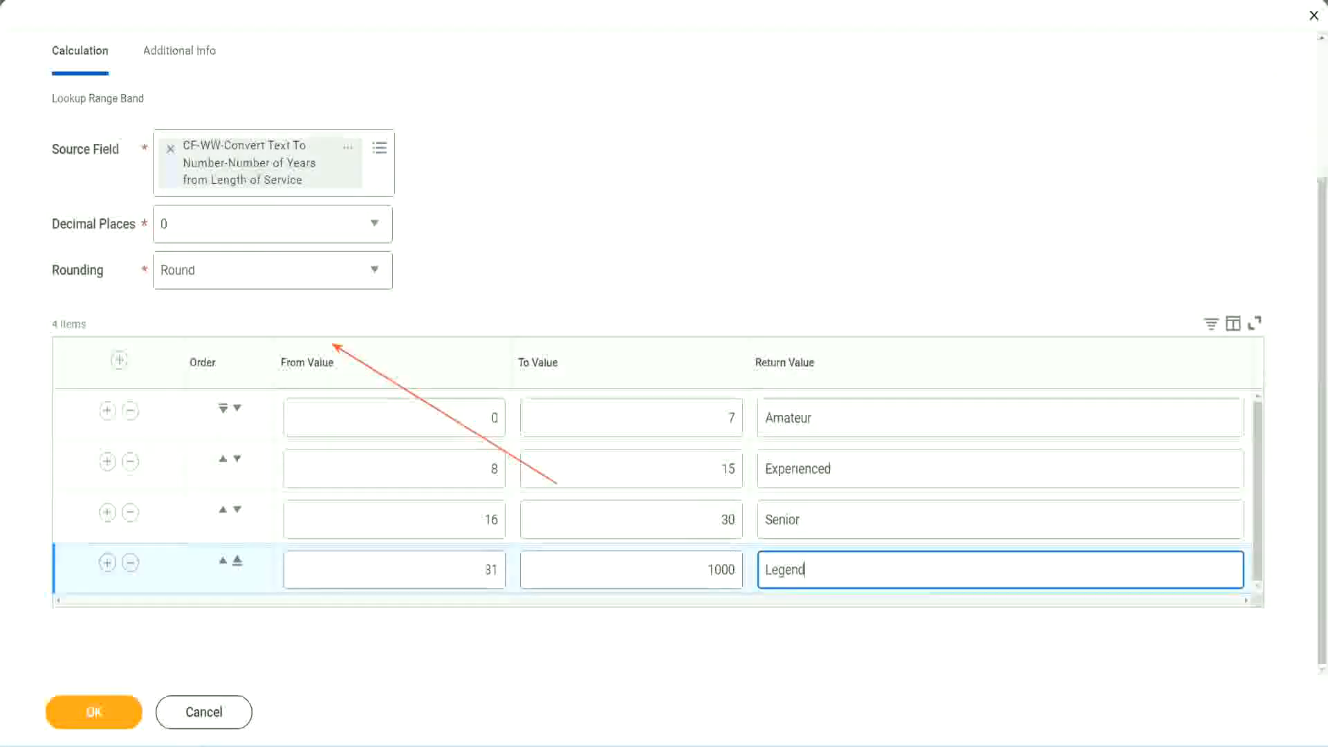
pyautogui.click(620, 228)
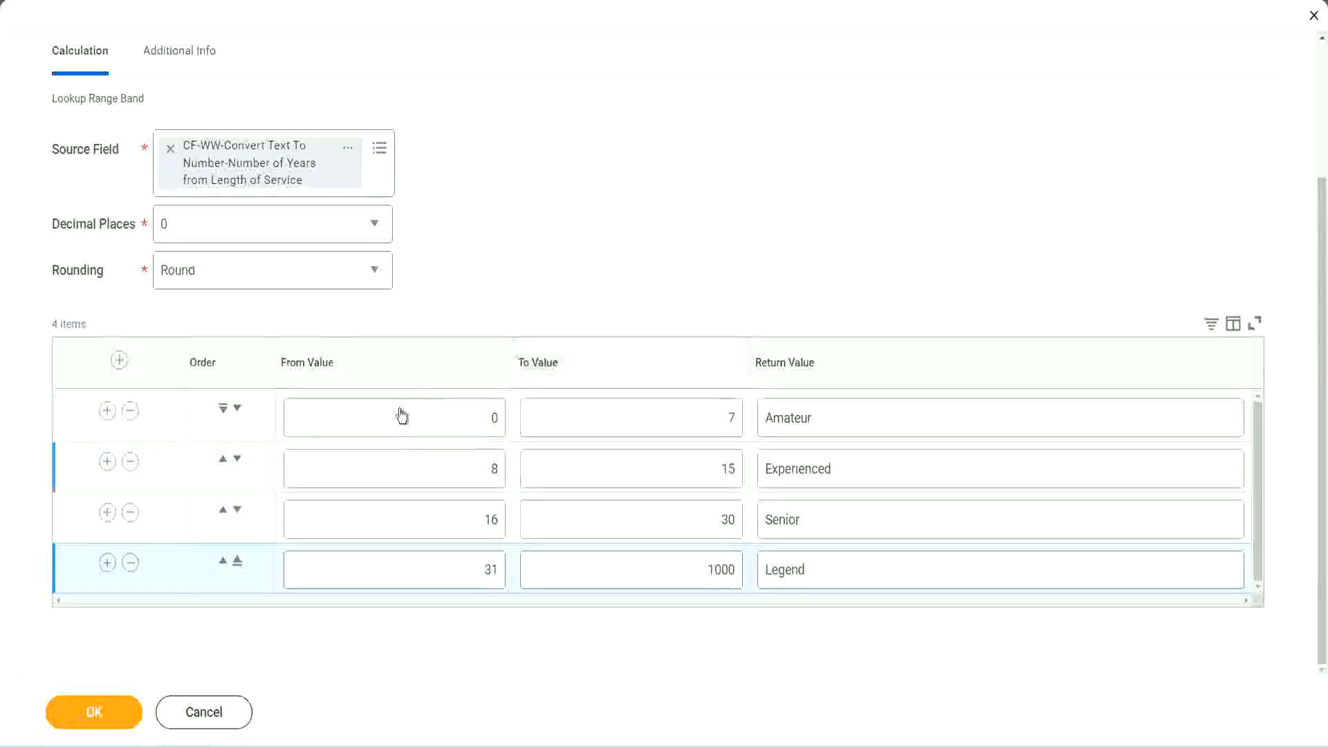
# Step: Review the from, to and return values of the range rows in the lookup range band
pyautogui.doubleClick(861, 415)
pyautogui.doubleClick(858, 469)
pyautogui.doubleClick(836, 520)
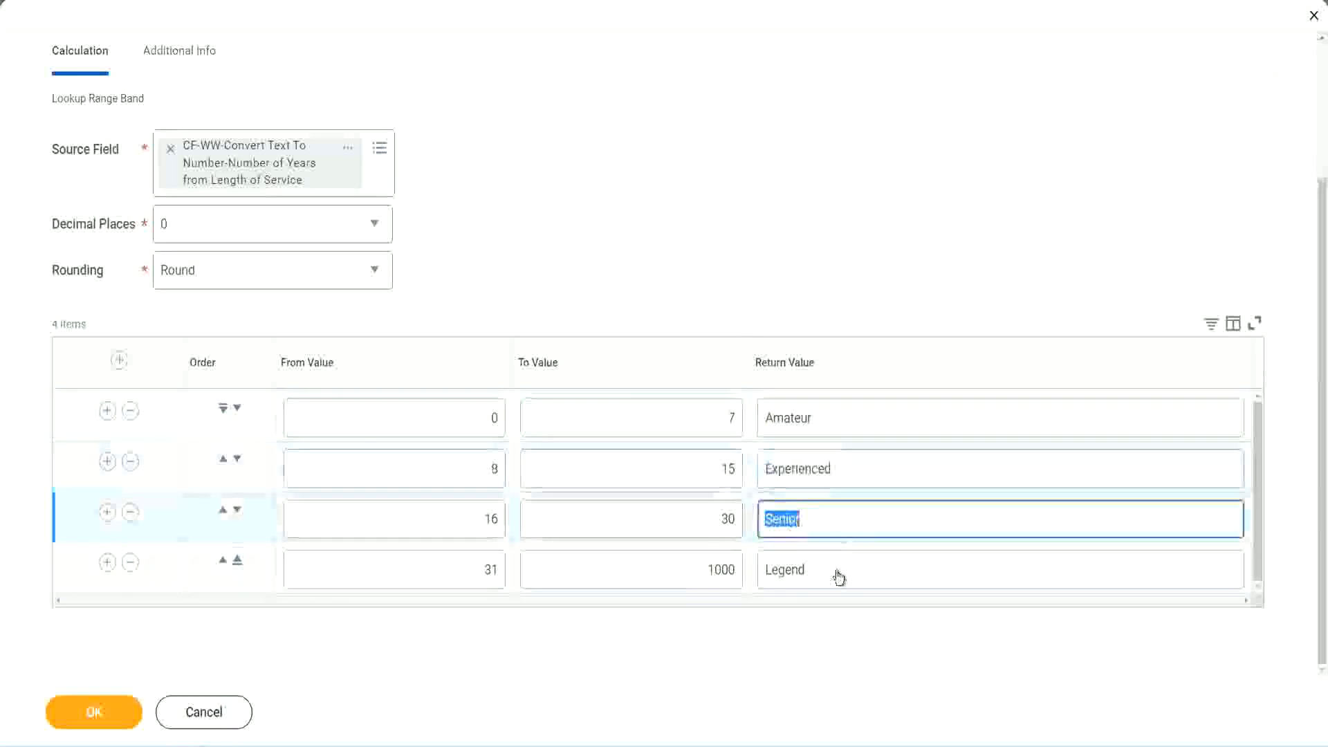
pyautogui.doubleClick(834, 569)
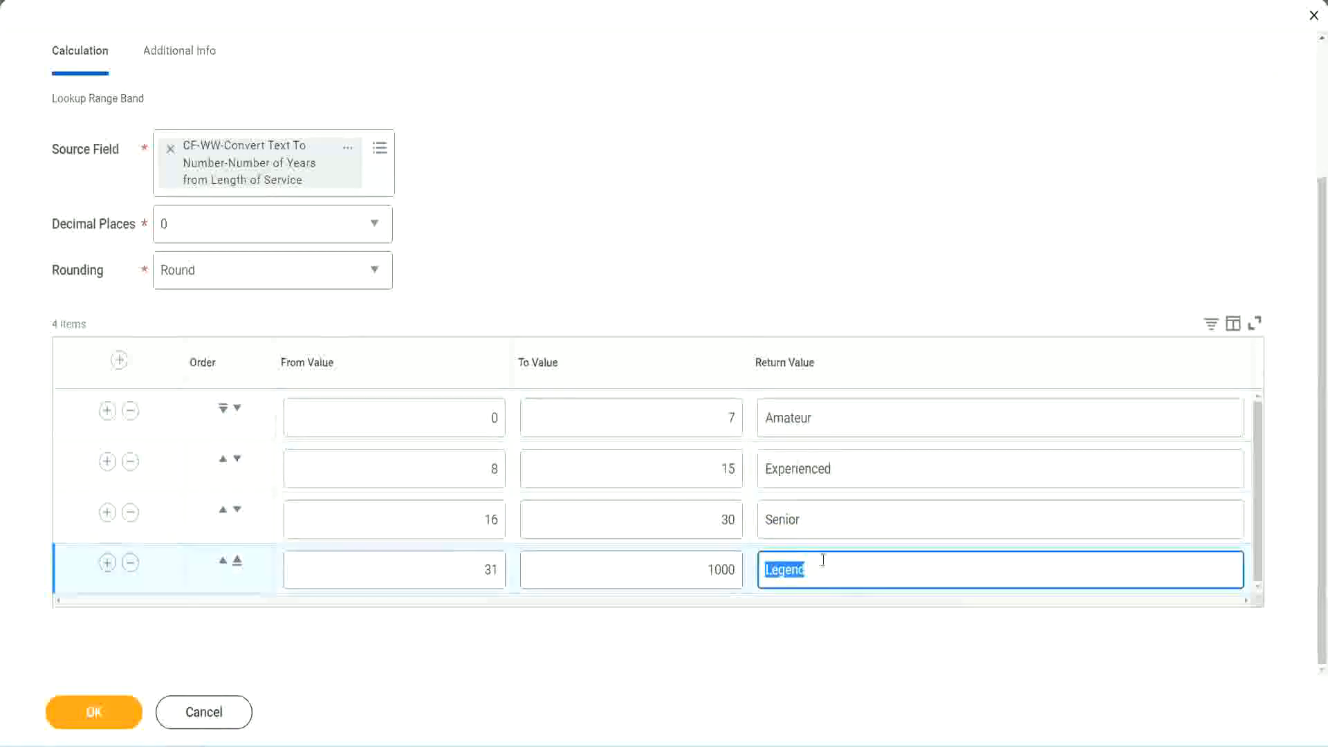
pyautogui.doubleClick(425, 419)
pyautogui.doubleClick(679, 412)
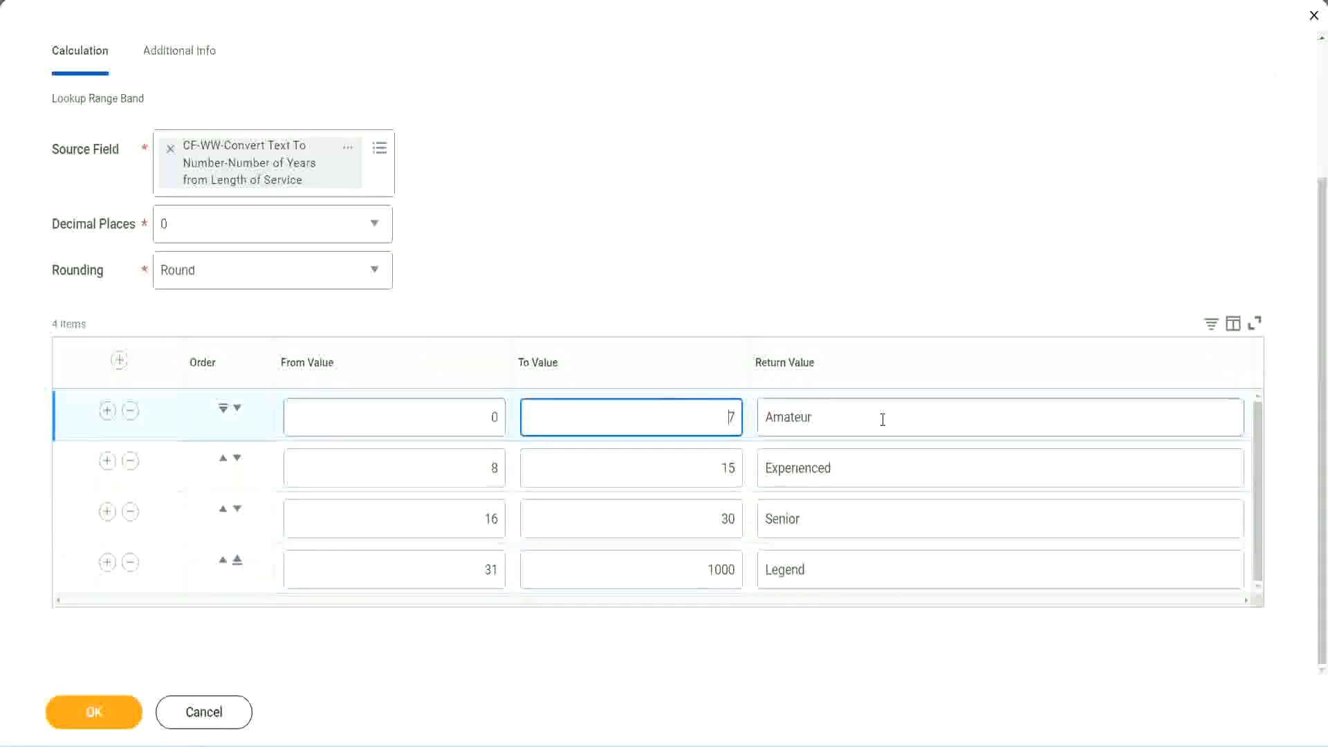
pyautogui.doubleClick(880, 418)
pyautogui.doubleClick(860, 467)
pyautogui.doubleClick(843, 520)
pyautogui.doubleClick(834, 569)
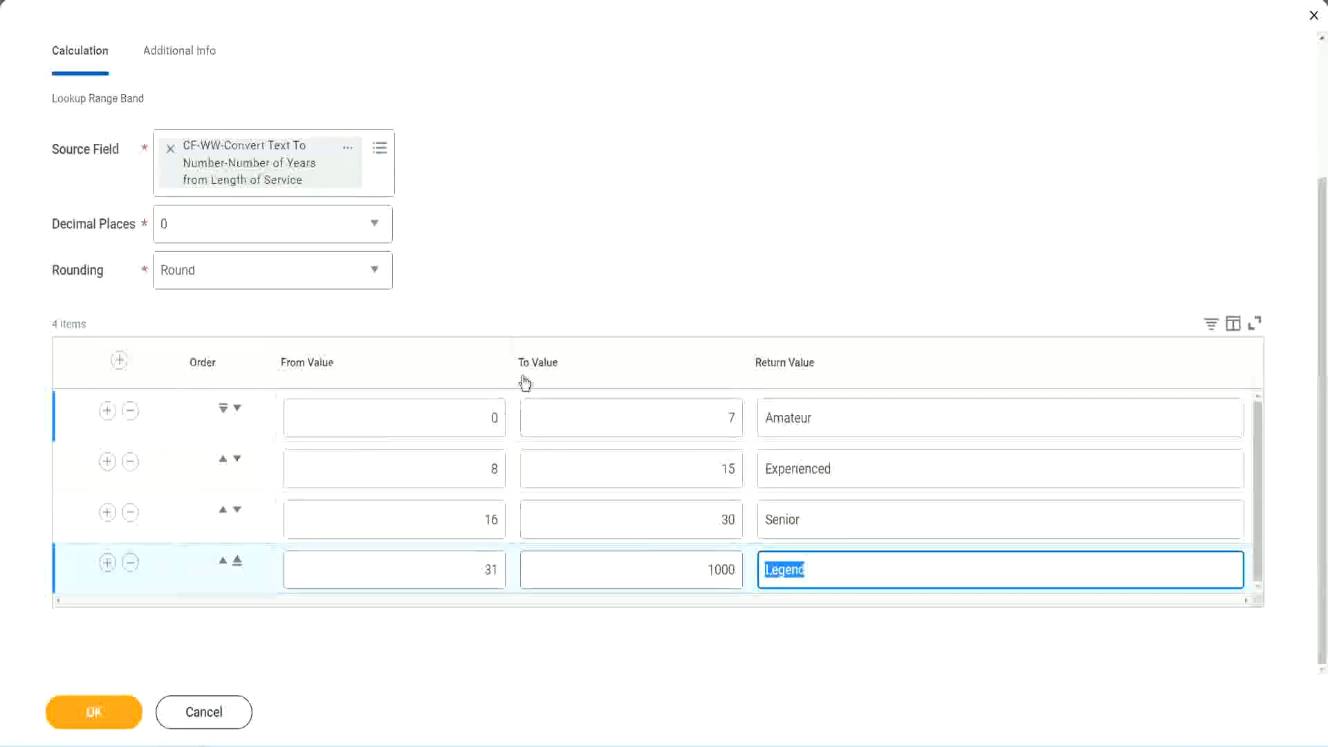
pyautogui.click(616, 290)
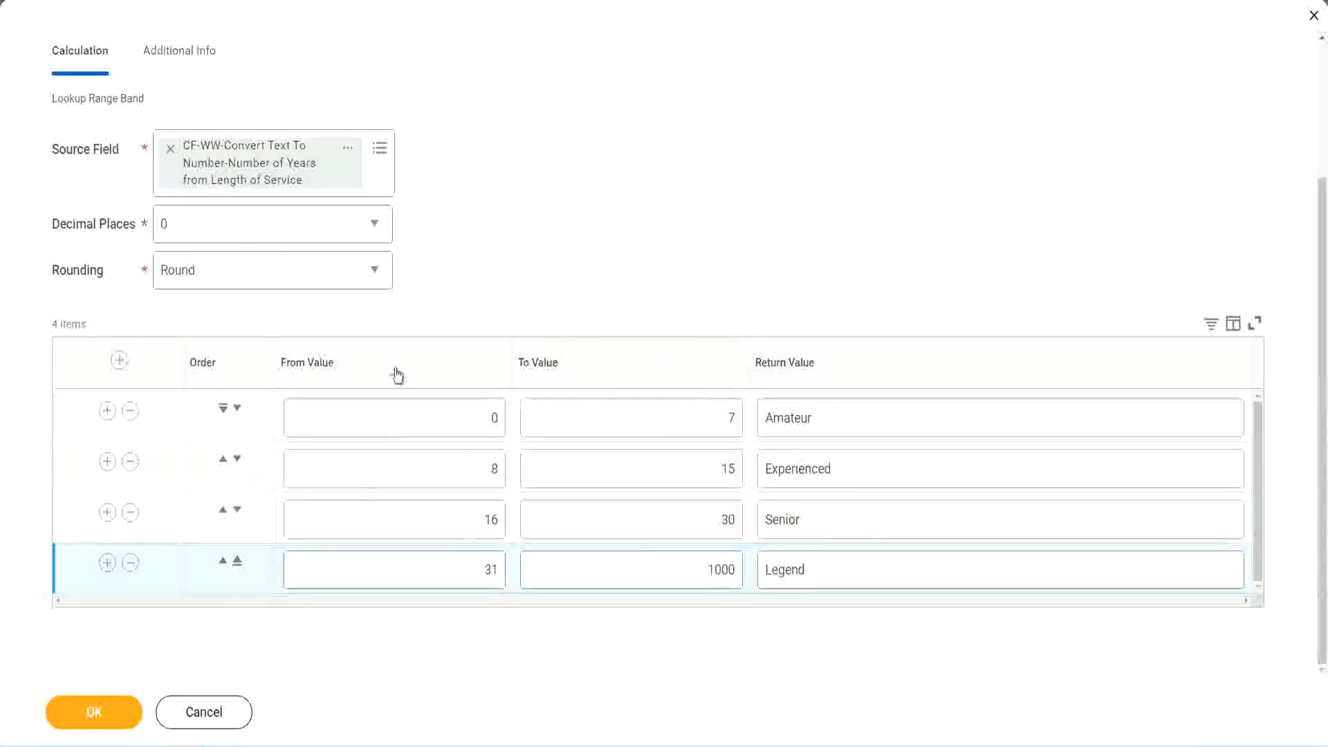
# Step: Save the calculated field and copy its name from the save confirmation
pyautogui.click(92, 710)
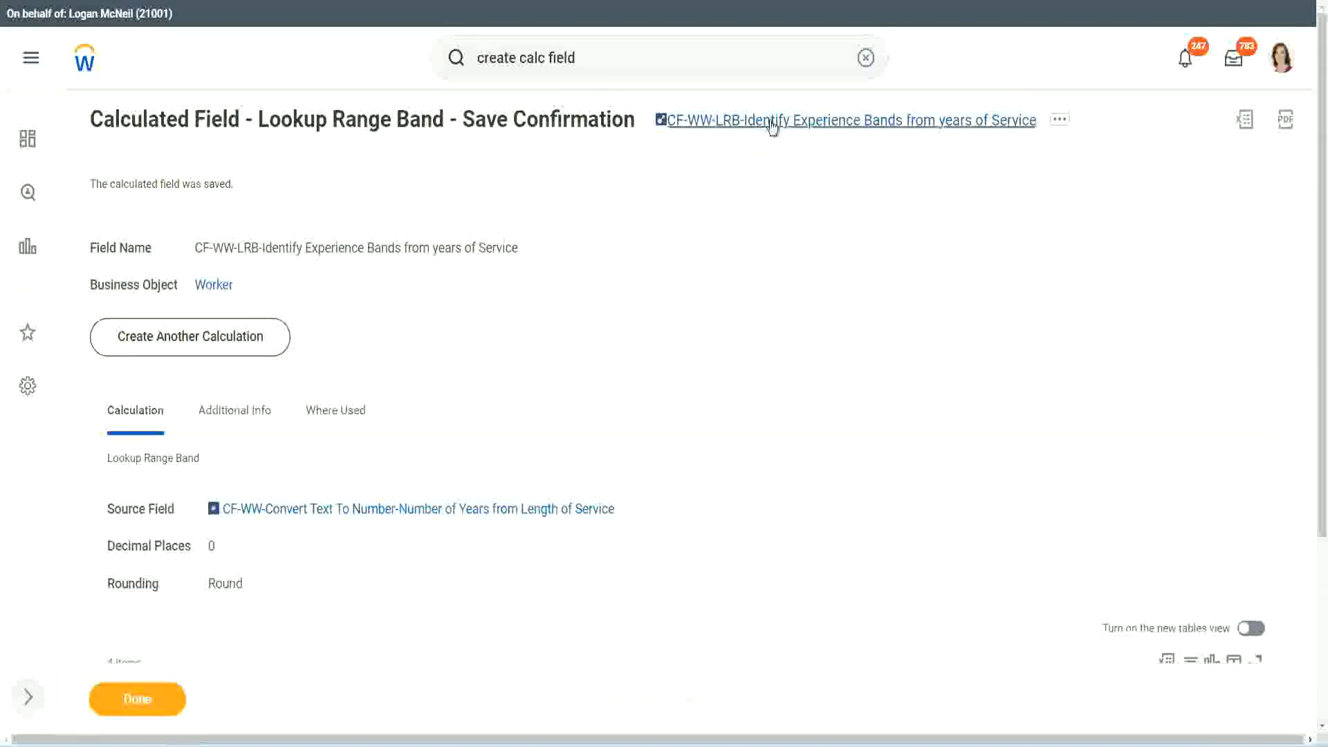
pyautogui.rightClick(770, 124)
pyautogui.click(787, 197)
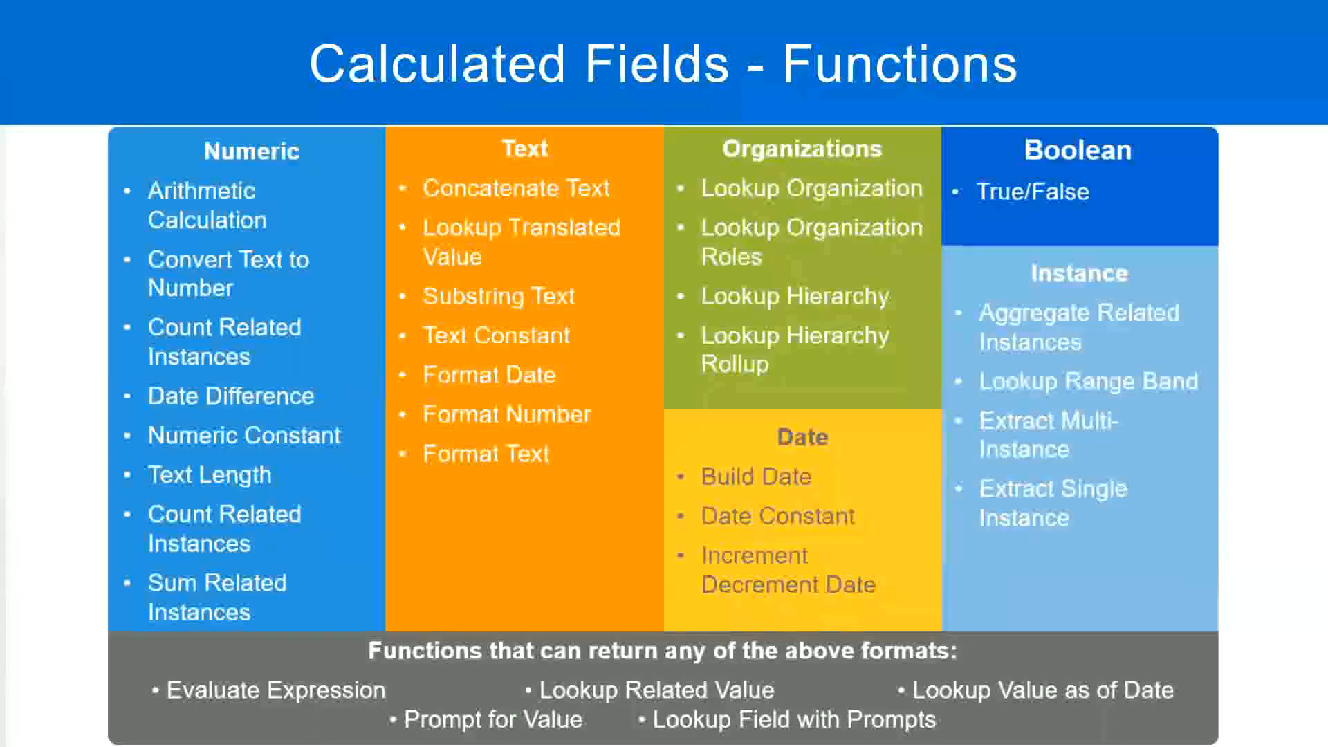
# Step: Switch to the Notepad++ notes and add the amount 10,000 USD a few lines below the Eval Expression entry
pyautogui.hotkey('alt', 'Tab')
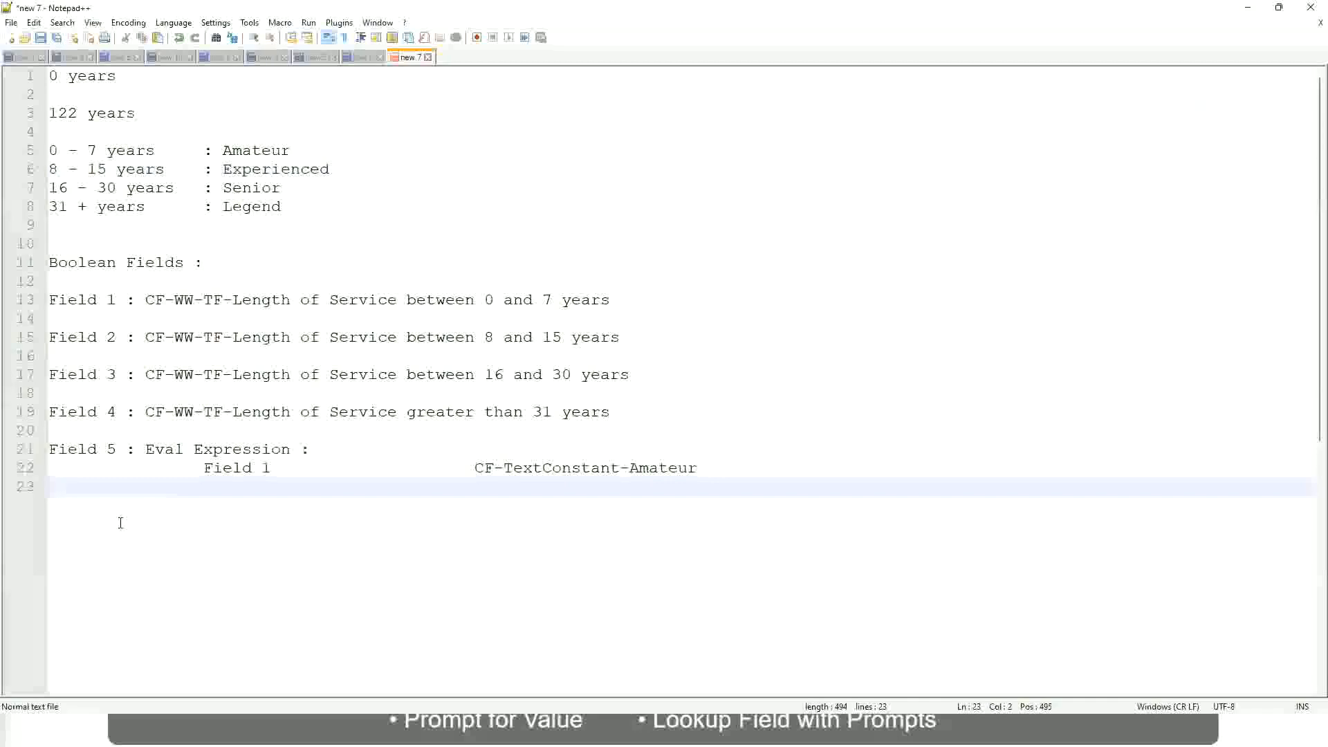
pyautogui.press('Return')
pyautogui.press('Return')
pyautogui.press('Return')
pyautogui.press('BackSpace')
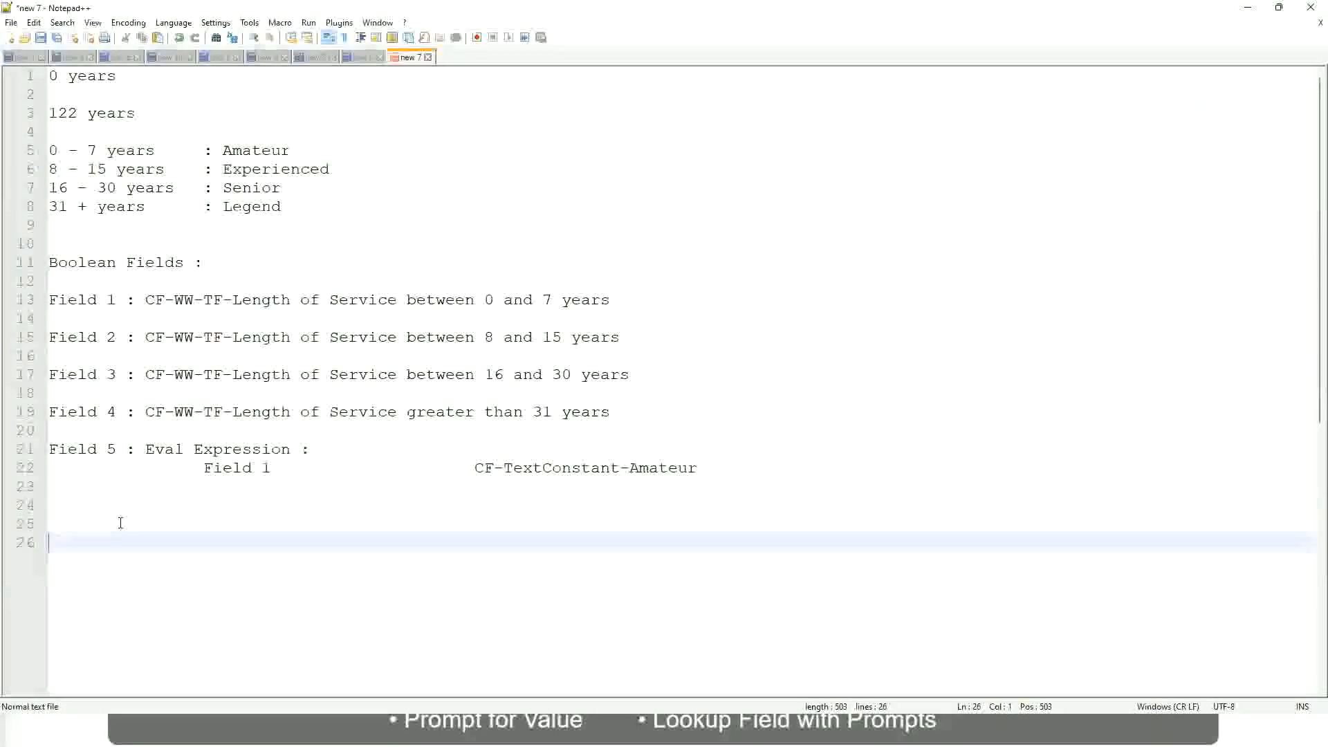
pyautogui.write('10,000 USD')
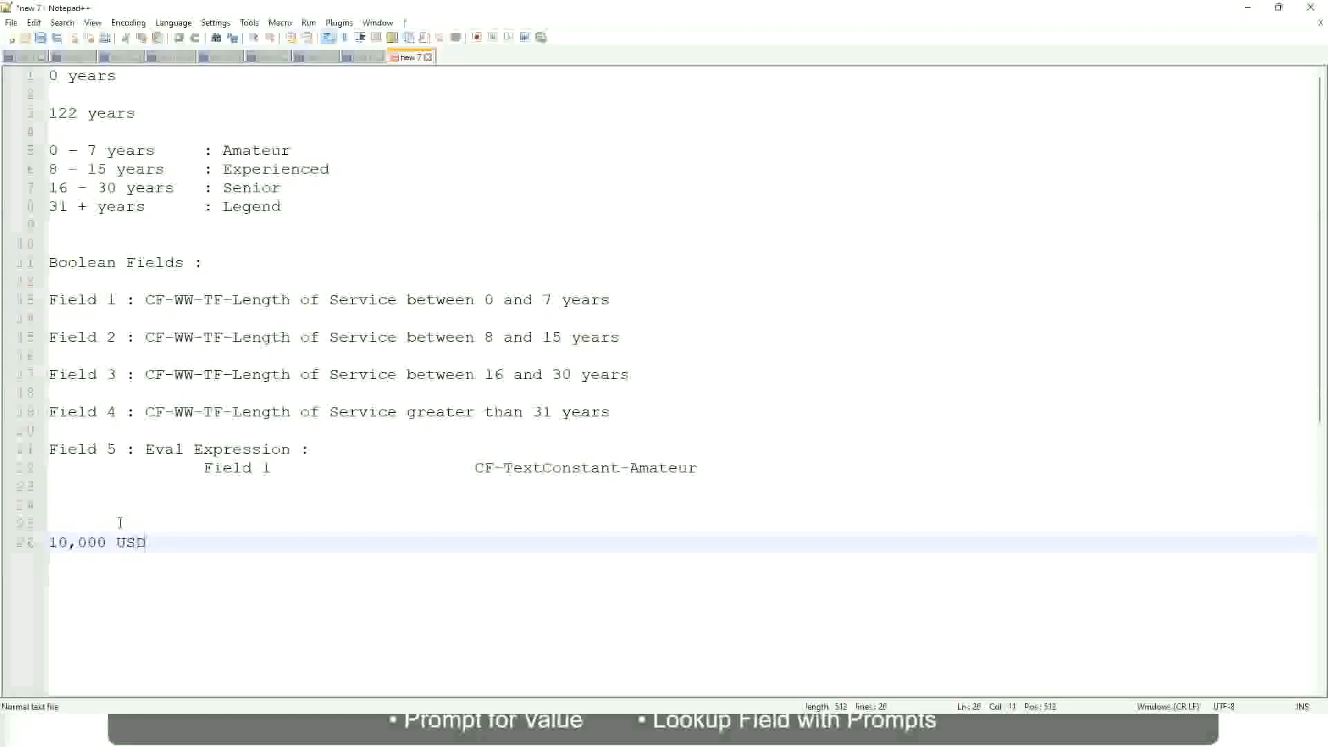
# Step: Add 1,000,000 USD as the upper amount on the 10,000 USD line, set well apart from the first amount
pyautogui.press('Tab')
pyautogui.press('Tab')
pyautogui.press('Tab')
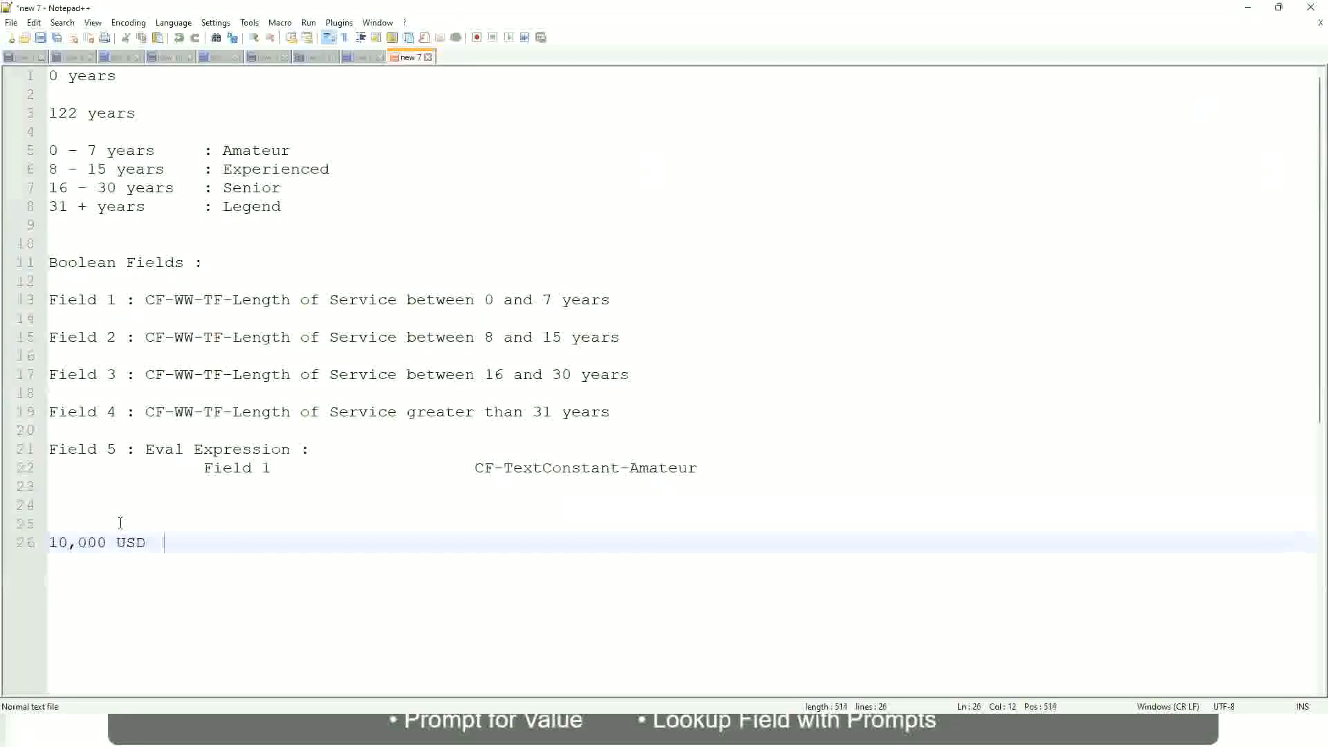
pyautogui.press('Tab')
pyautogui.press('Tab')
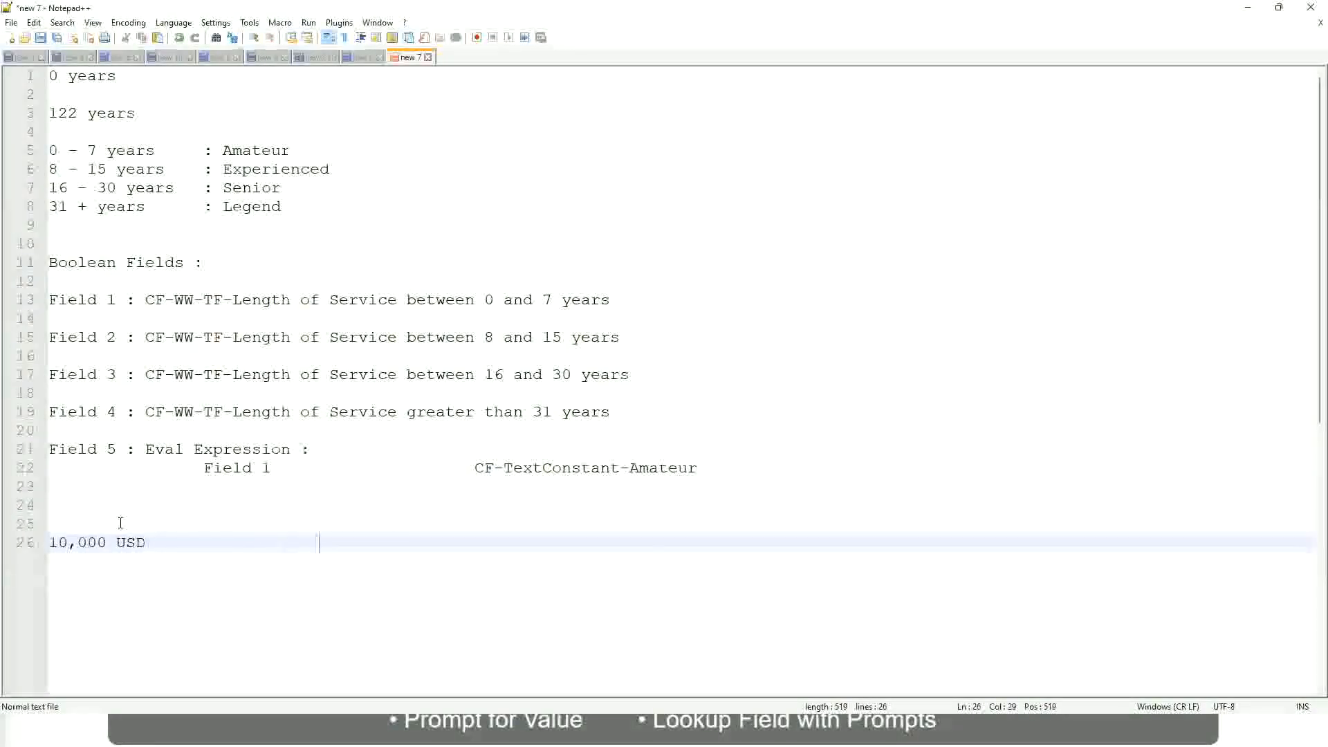
pyautogui.write('1,000,000')
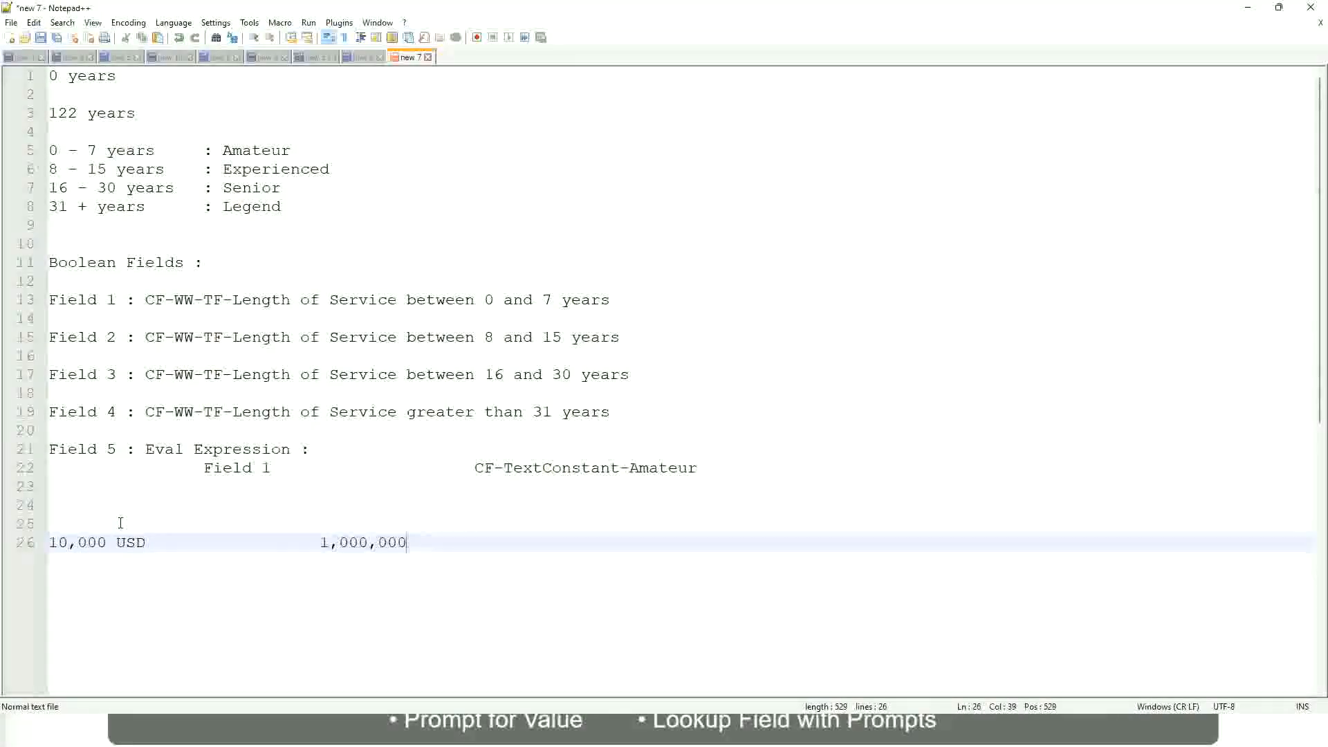
pyautogui.press('Left')
pyautogui.press('Left')
pyautogui.press('Left')
pyautogui.press('Left')
pyautogui.press('Left')
pyautogui.press('Left')
pyautogui.press('Left')
pyautogui.press('Left')
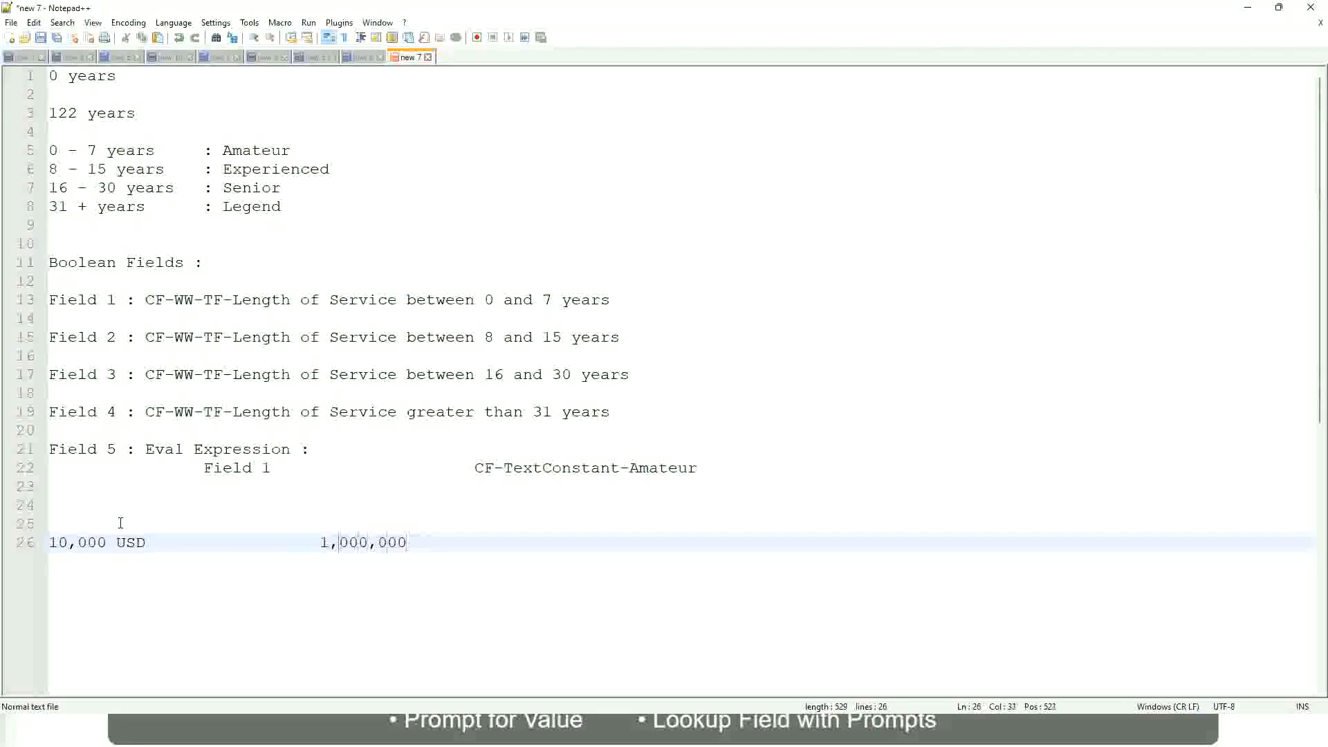
pyautogui.press('Right')
pyautogui.press('Right')
pyautogui.press('Right')
pyautogui.press('Right')
pyautogui.press('Right')
pyautogui.press('Right')
pyautogui.press('Right')
pyautogui.press('Right')
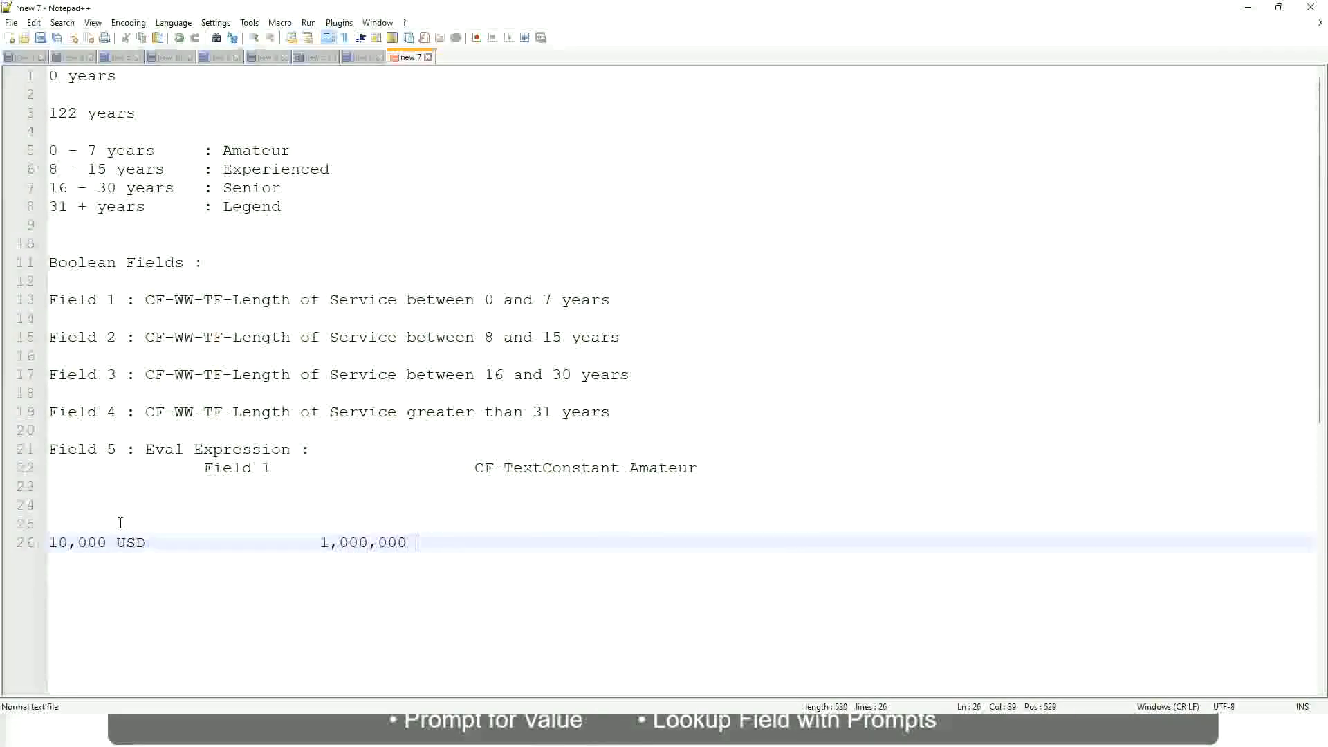
pyautogui.write('USD')
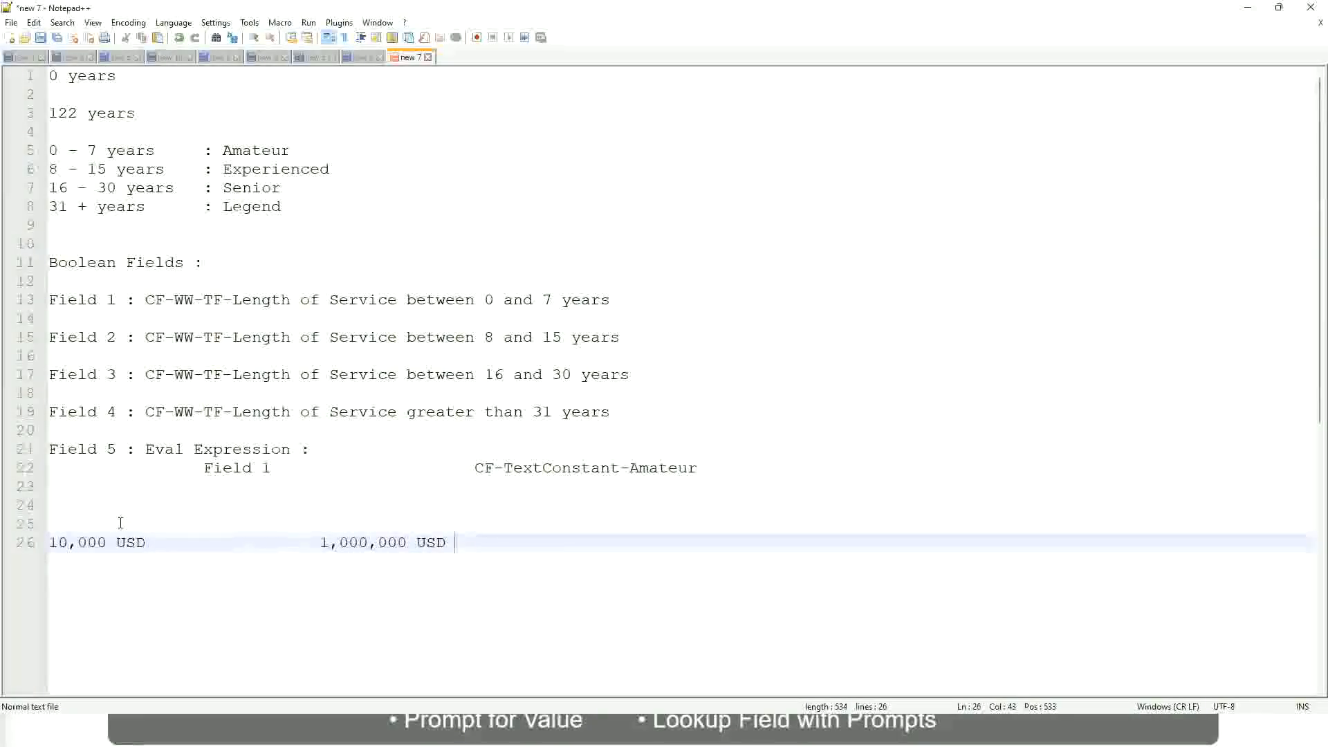
# Step: Below the USD amounts, leave a blank line and add the band row "10 - 50,000 : Low"
pyautogui.press('Return')
pyautogui.press('Return')
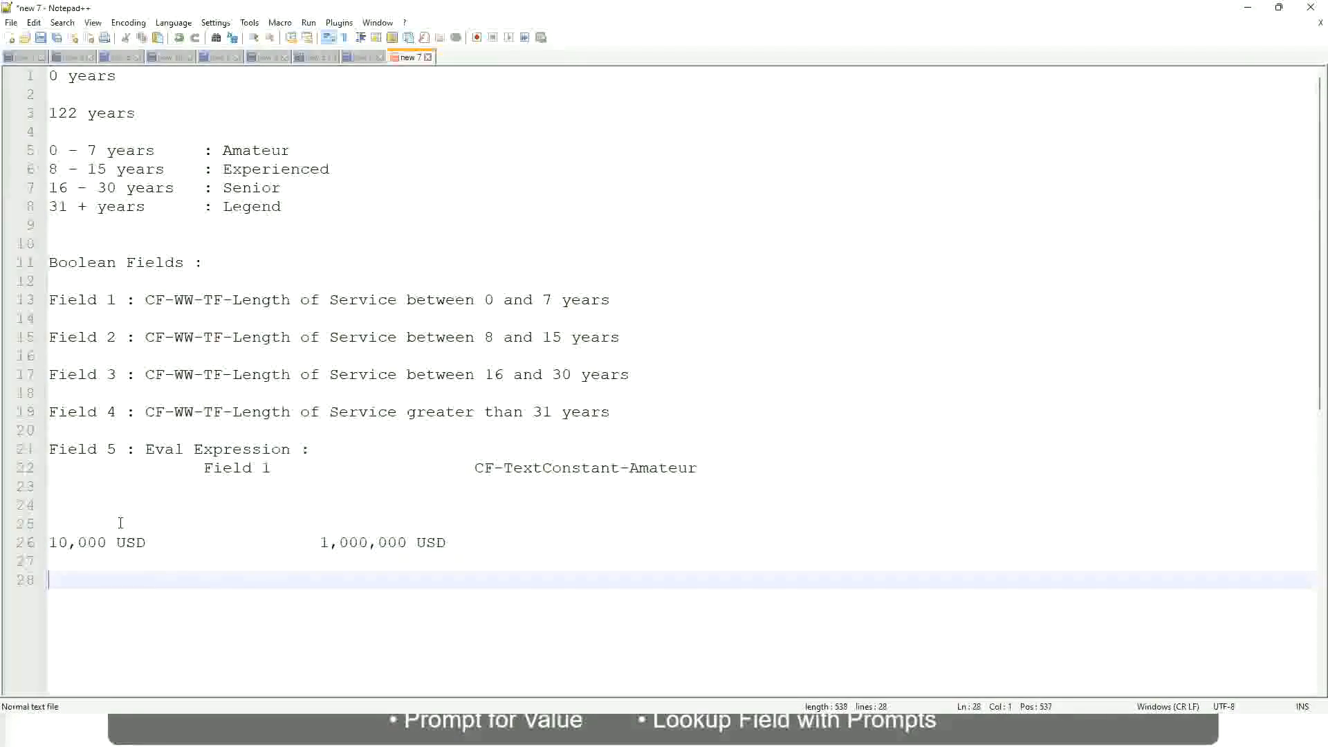
pyautogui.write('10 - 50,000')
pyautogui.press('Tab')
pyautogui.press('Tab')
pyautogui.press('Tab')
pyautogui.press('Tab')
pyautogui.write(': Low')
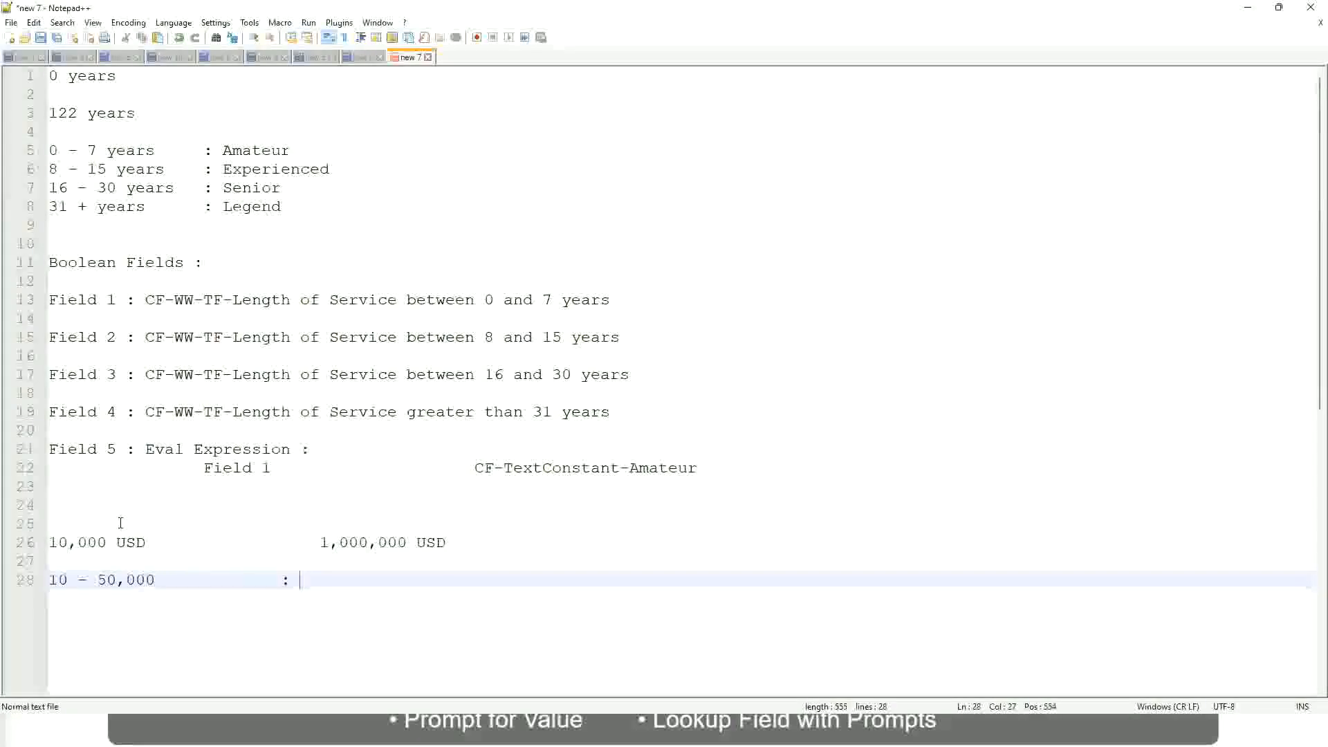
# Step: Add the band row "50,001 - 150,000 : Medium" directly under the Low row, with the labels aligned
pyautogui.press('Return')
pyautogui.press('Return')
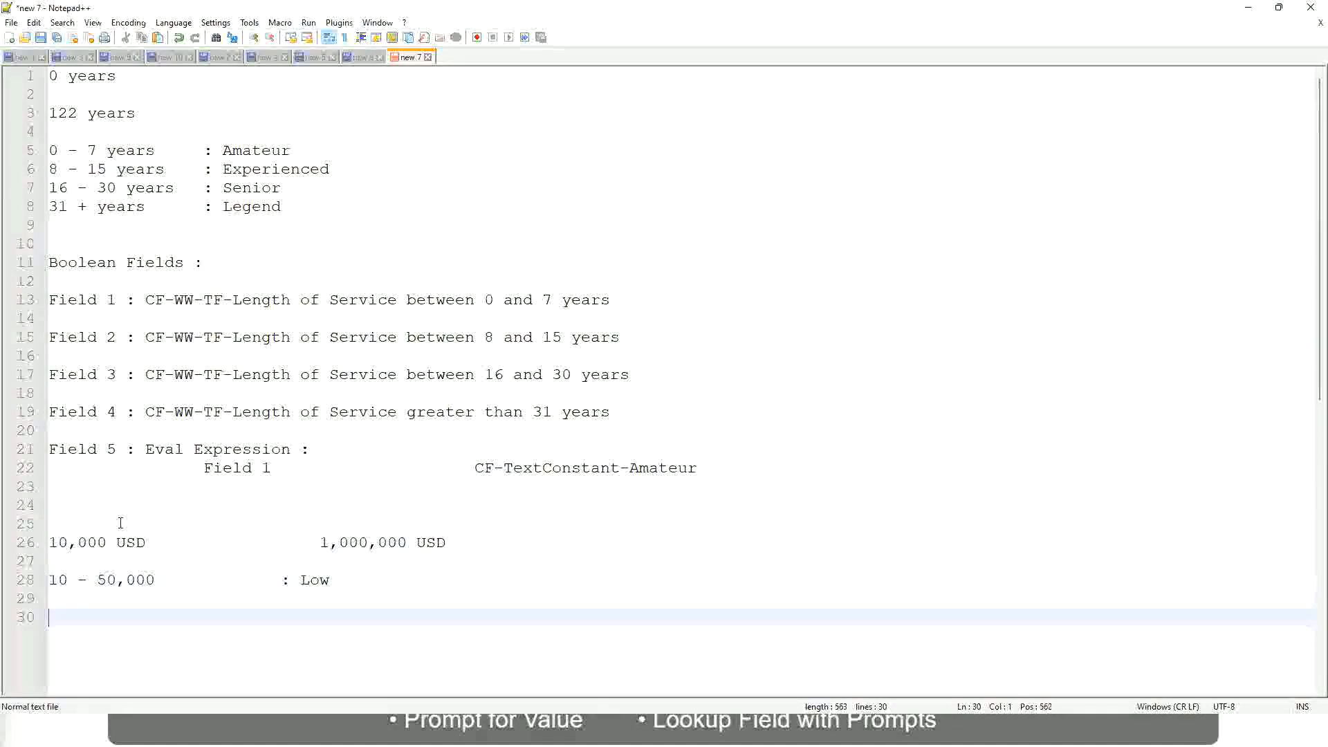
pyautogui.press('Up')
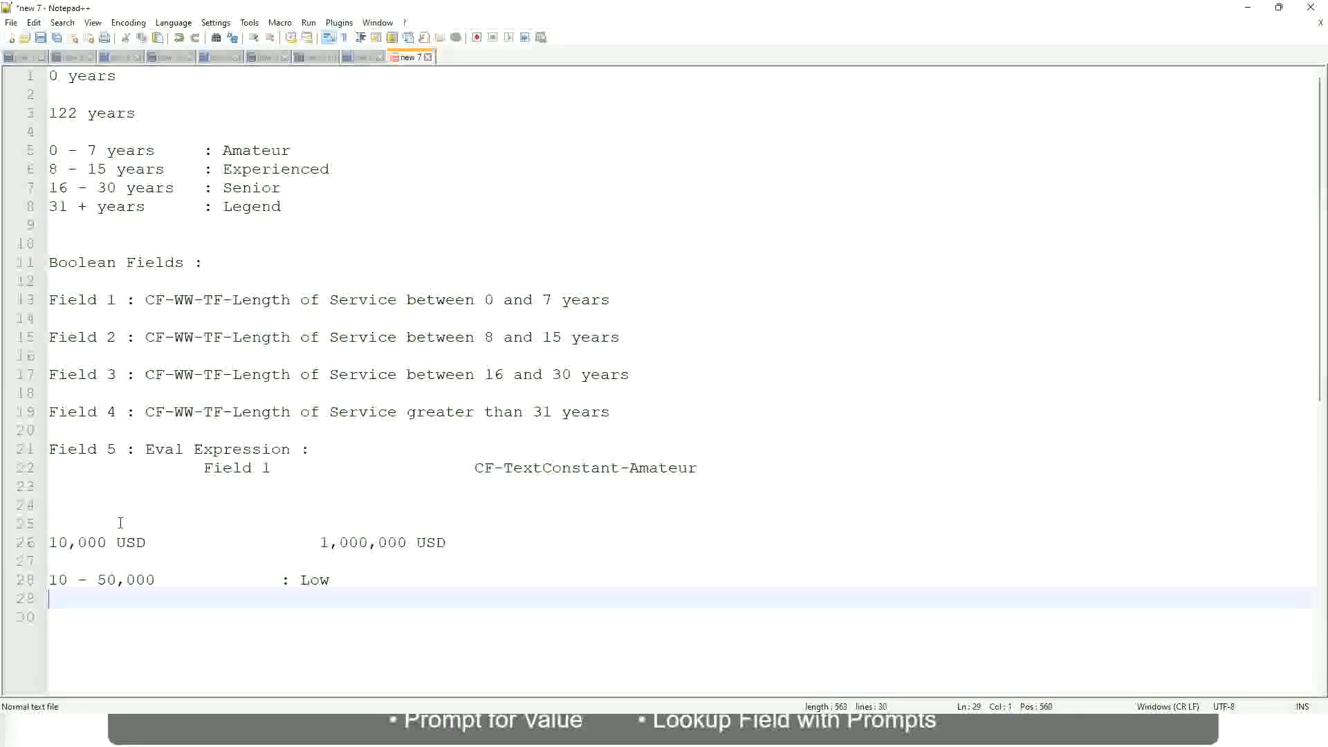
pyautogui.write('50,001 ')
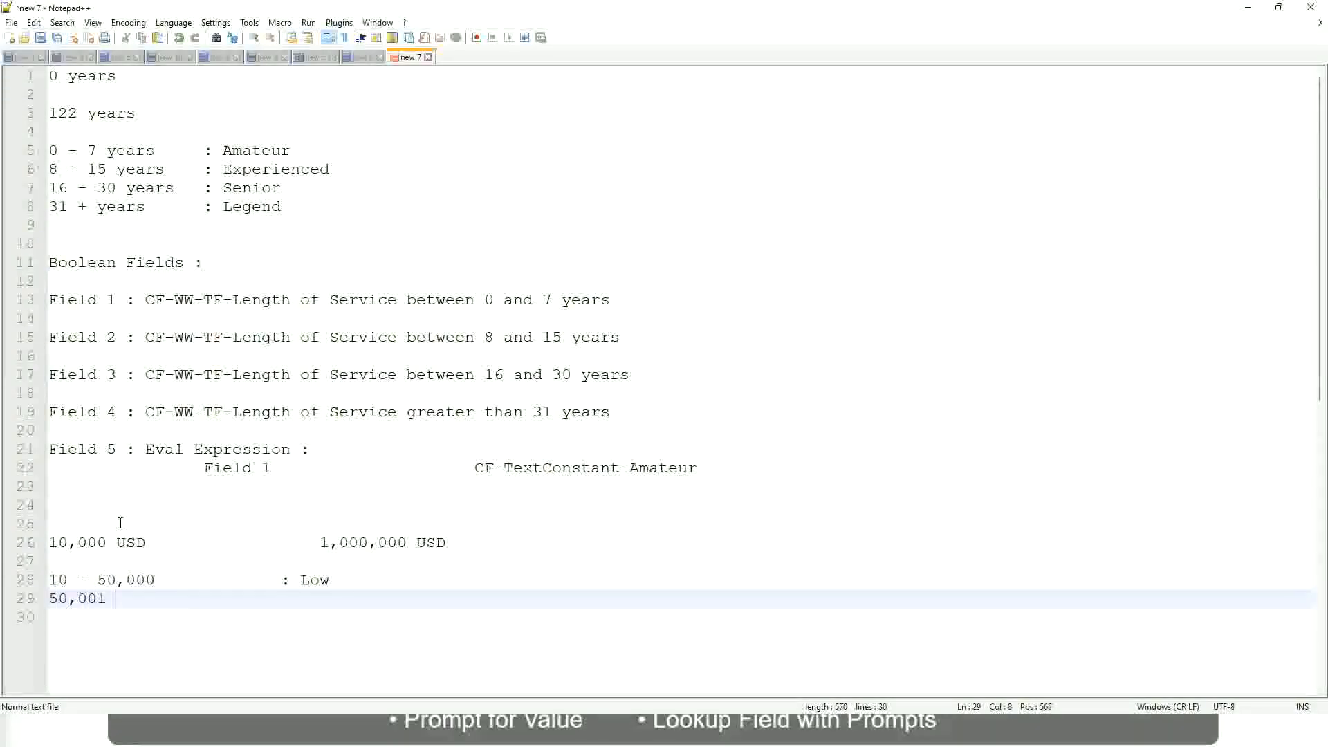
pyautogui.write('- 150,000')
pyautogui.press('Tab')
pyautogui.press('Tab')
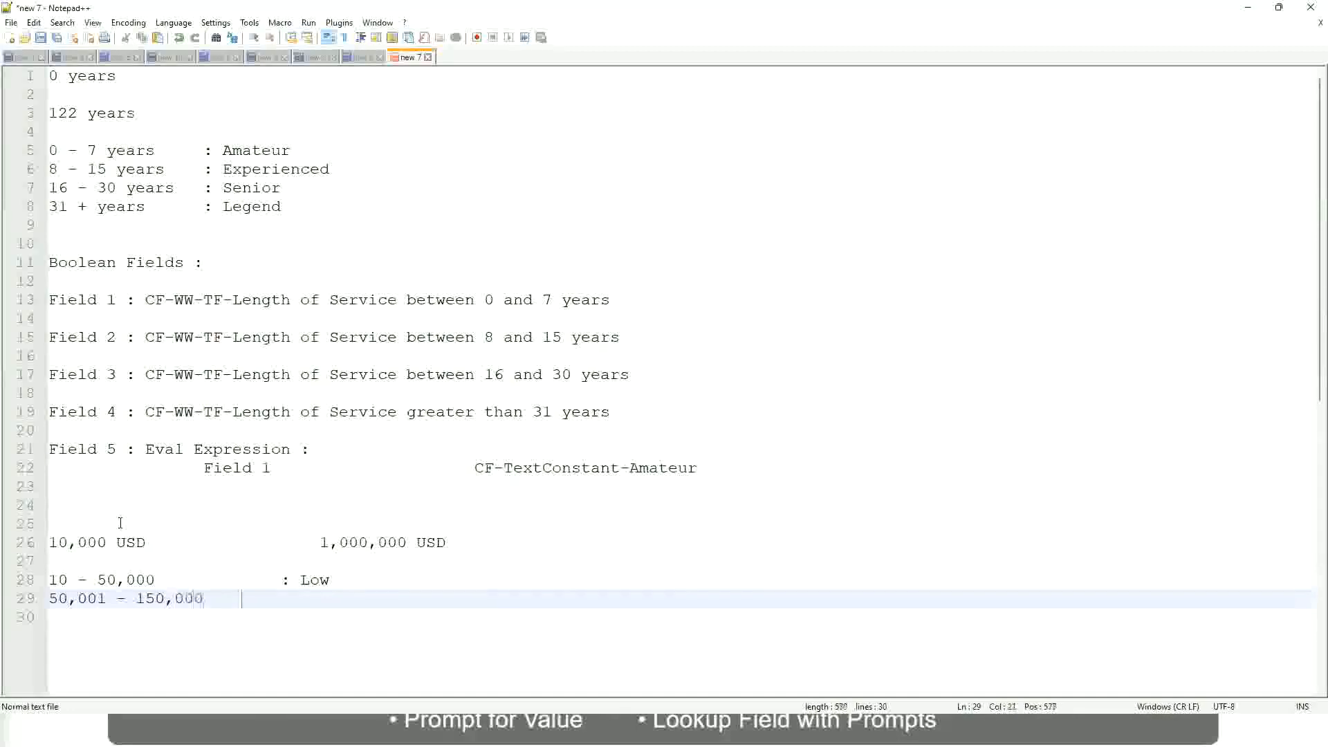
pyautogui.write(': Med')
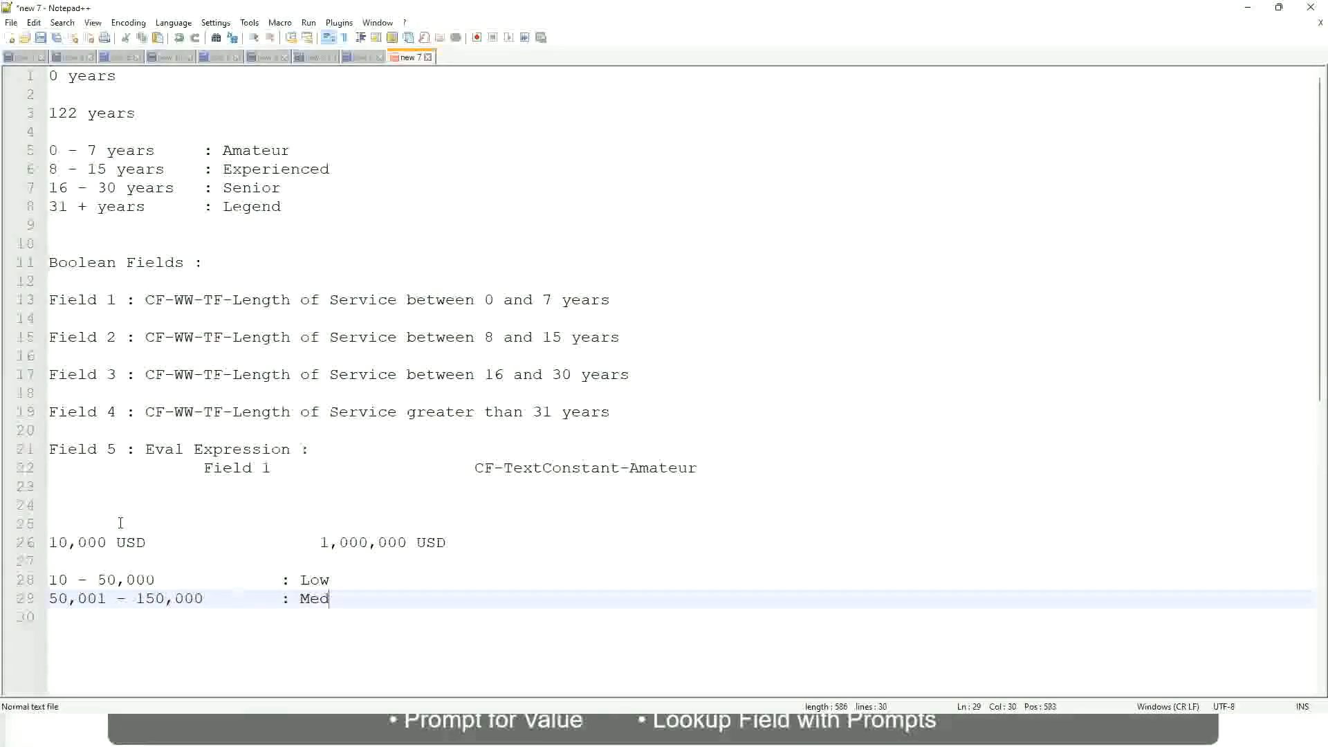
pyautogui.write('ium')
# Step: Add the band row "> 150,000 : High" directly under the Medium row, with the labels aligned
pyautogui.press('Return')
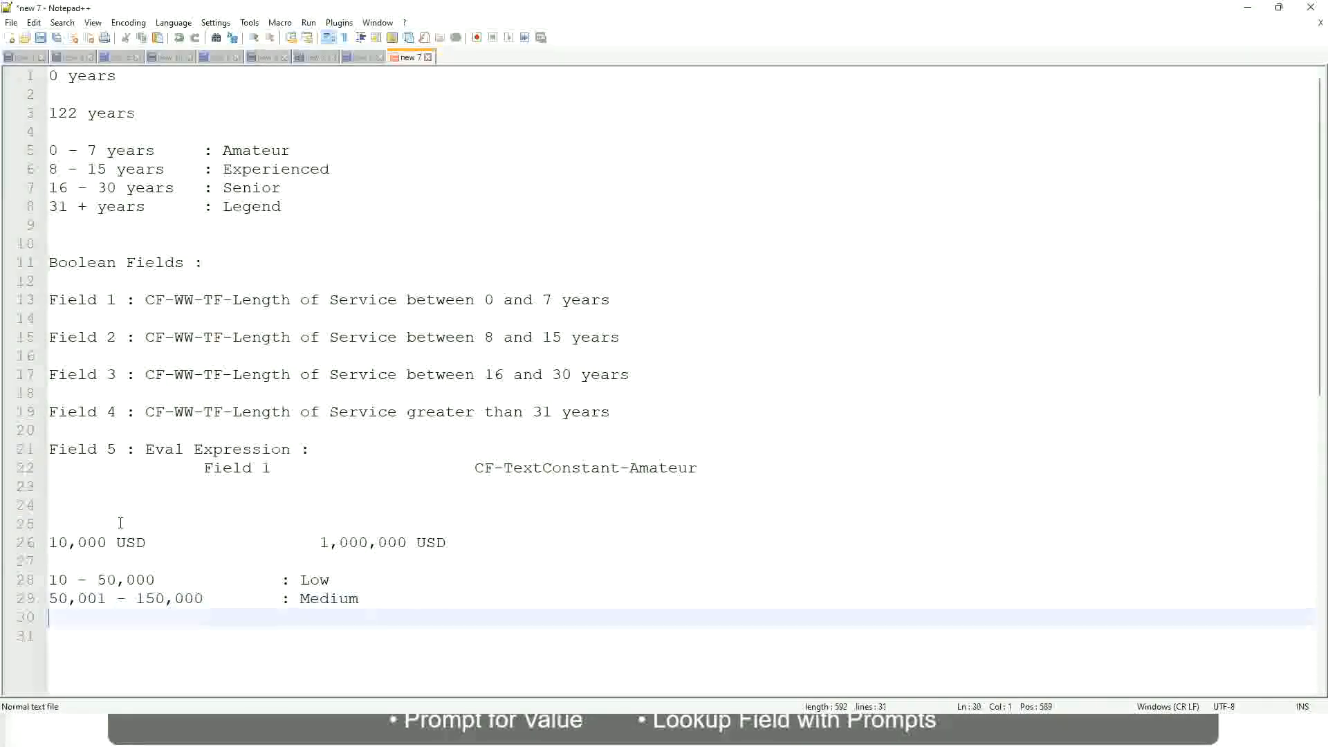
pyautogui.write('> 150,000')
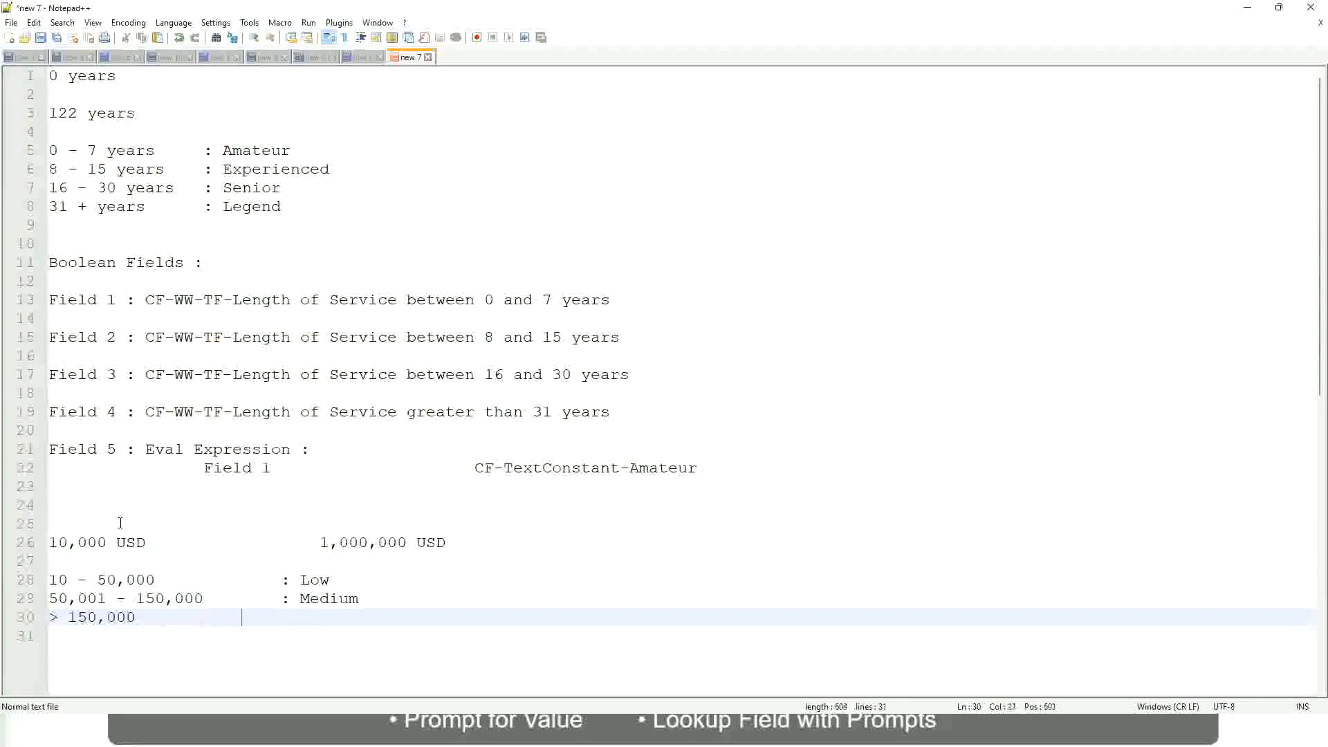
pyautogui.press('Tab')
pyautogui.write(': High')
# Step: Review the lower and upper USD amounts against the Low, Medium and High bands in the notes
pyautogui.click(43, 542)
pyautogui.click(57, 542)
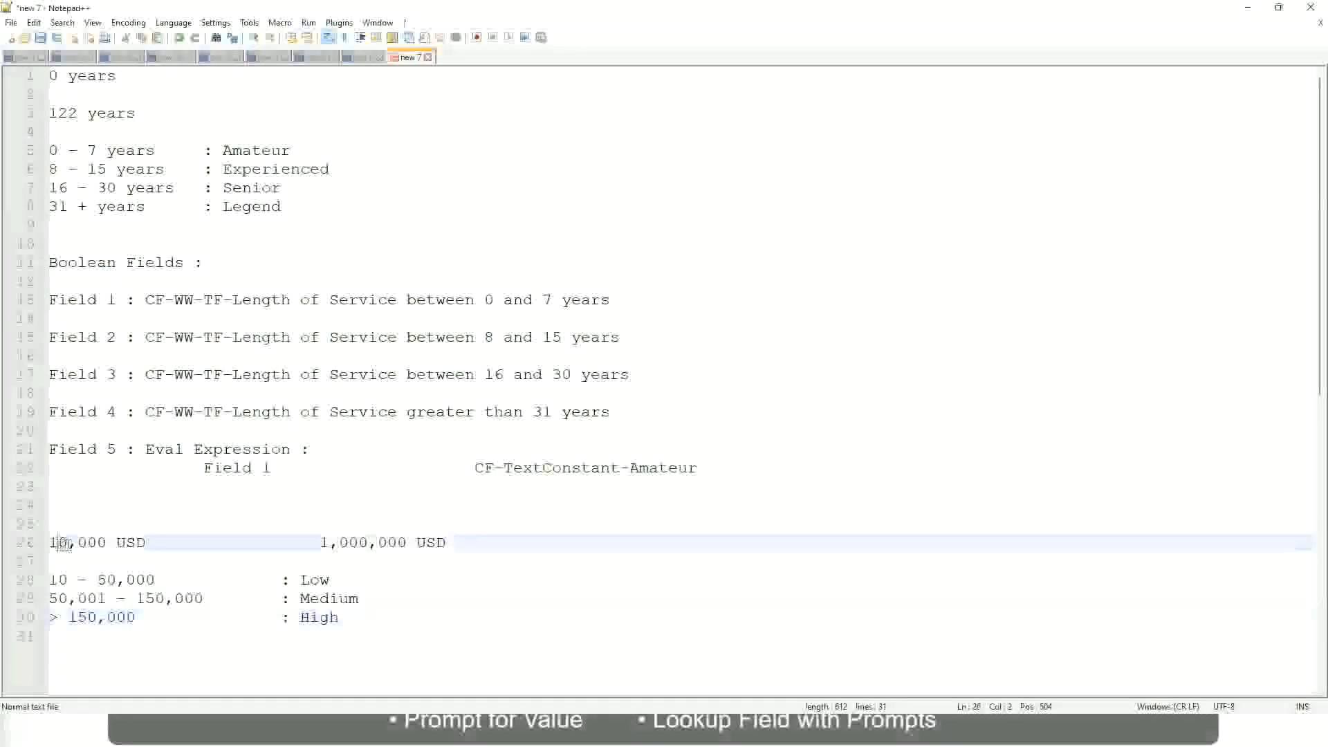
pyautogui.doubleClick(397, 542)
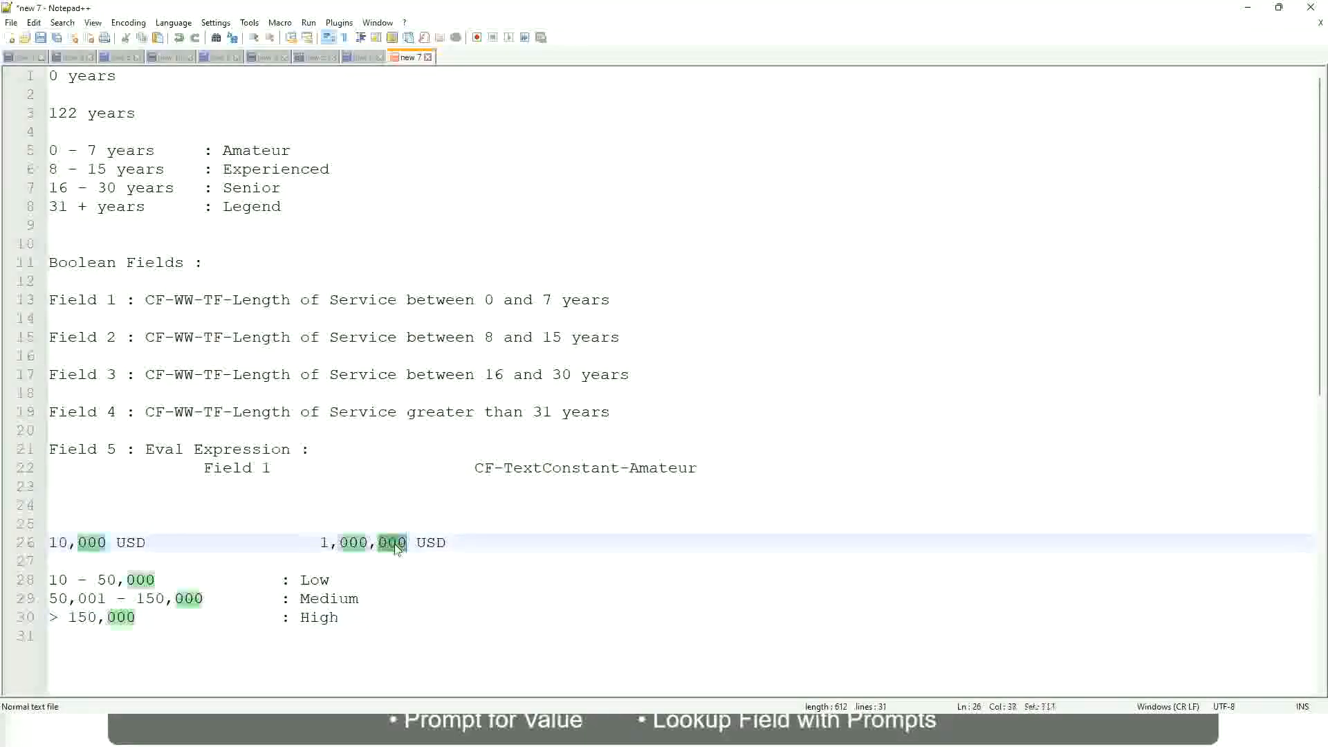
pyautogui.click(242, 598)
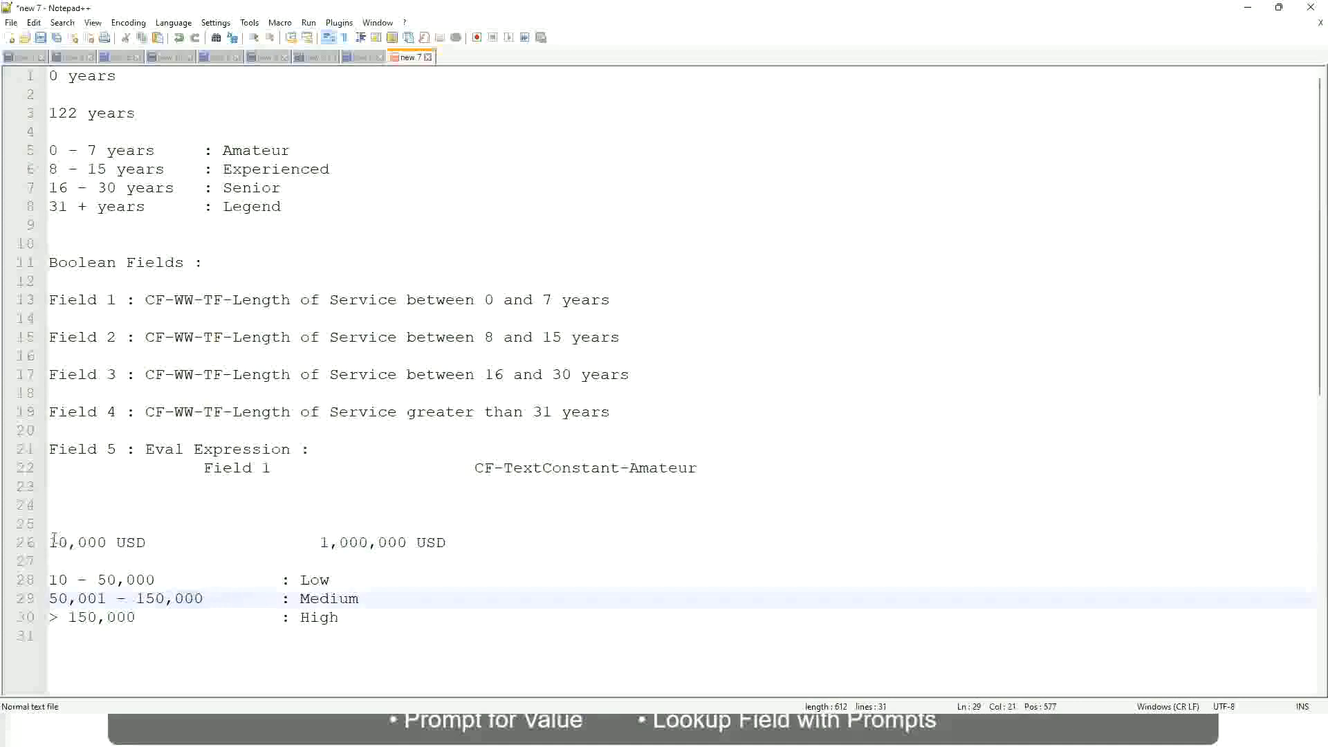
pyautogui.click(409, 545)
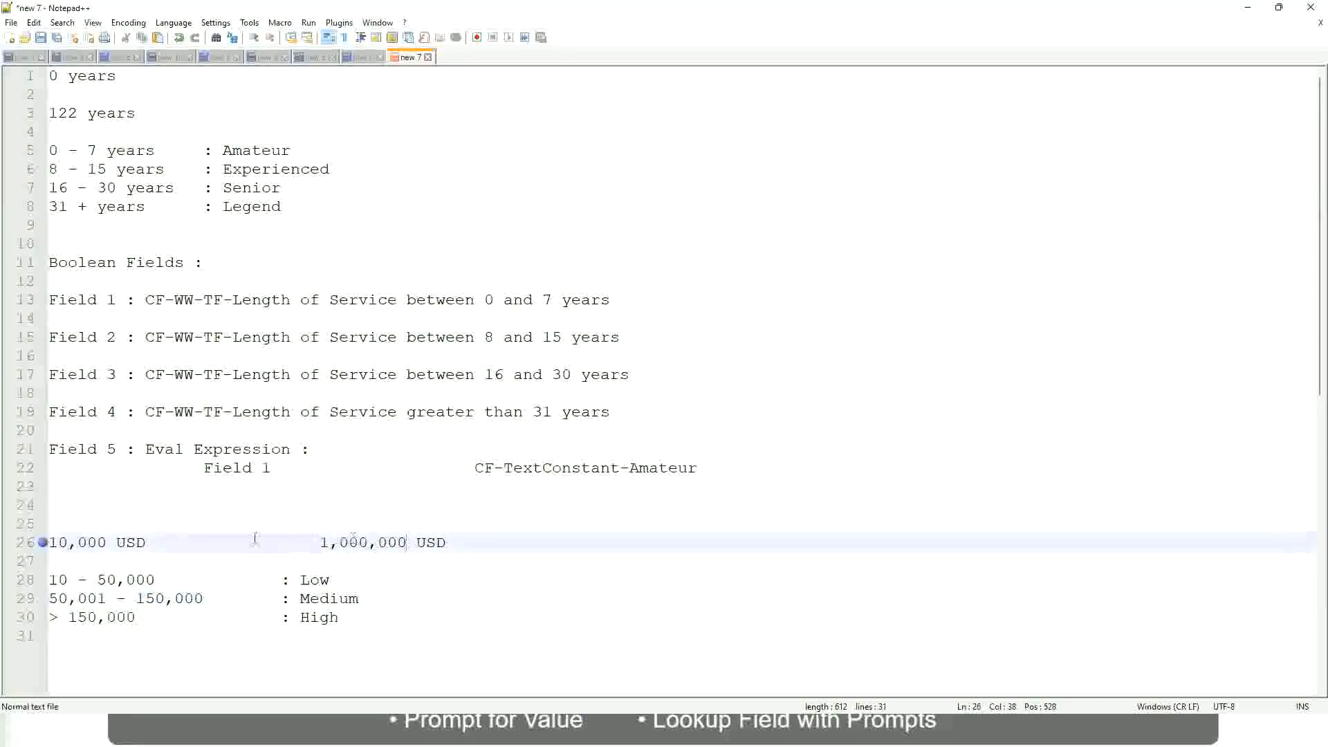
pyautogui.click(319, 581)
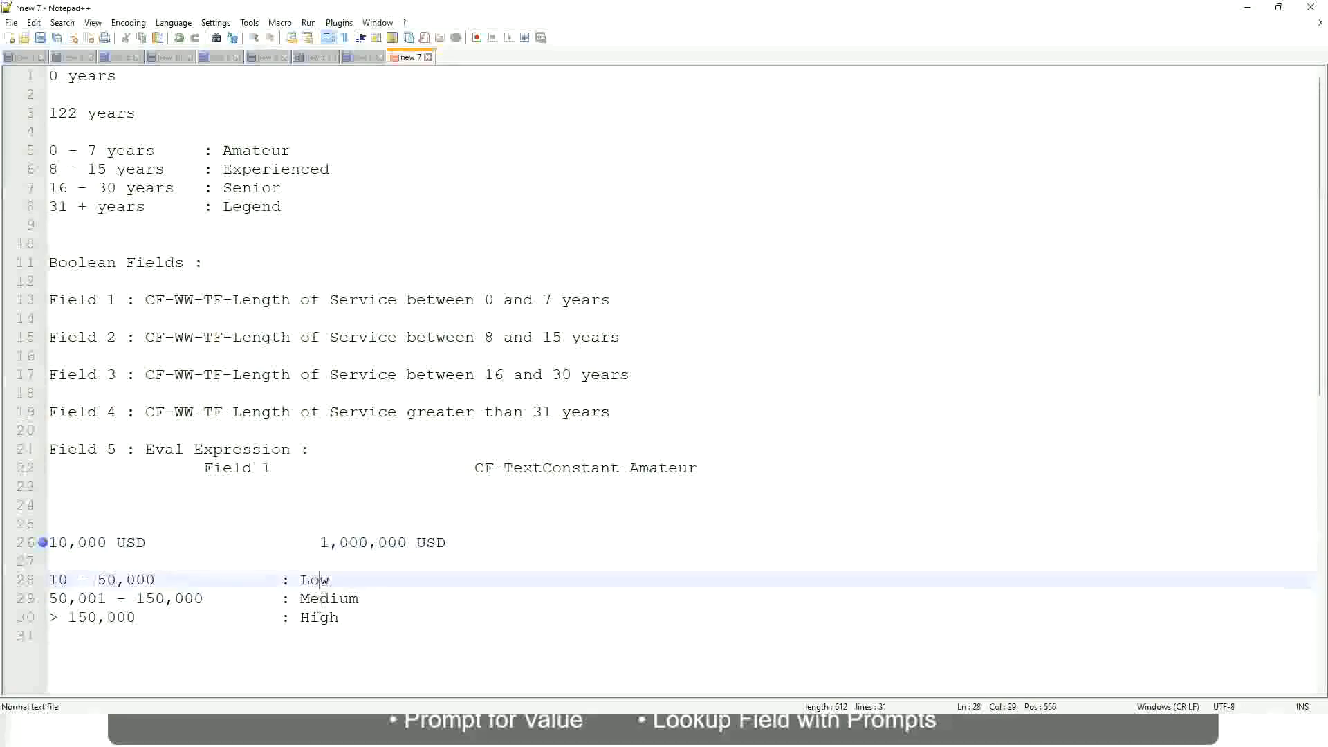
pyautogui.click(319, 622)
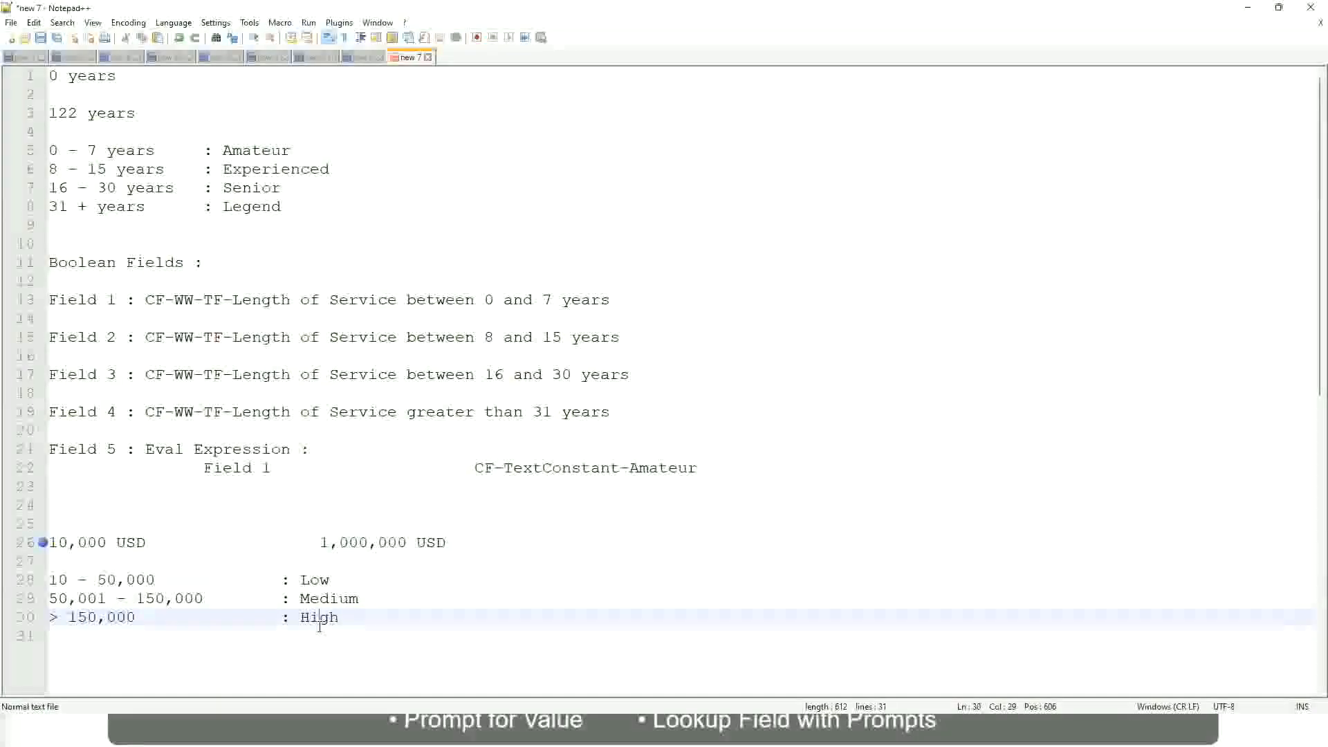
pyautogui.click(178, 558)
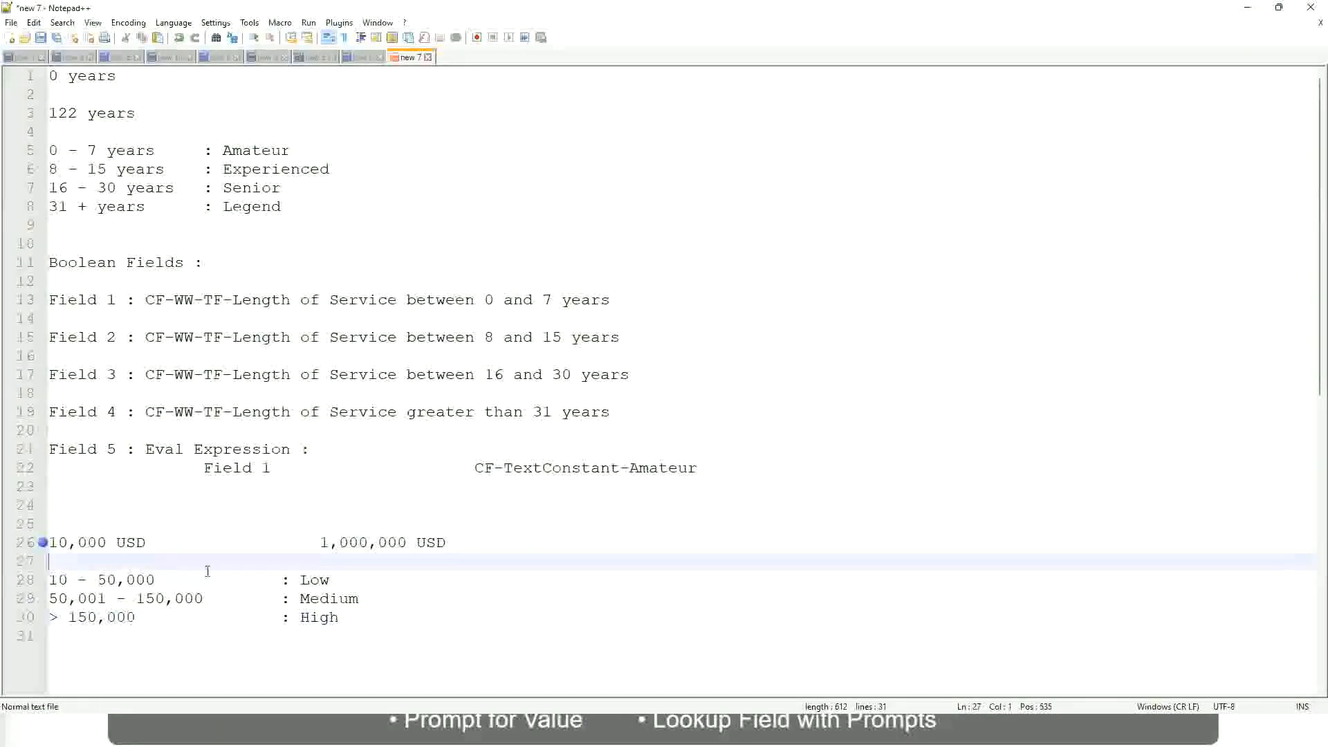
pyautogui.click(342, 617)
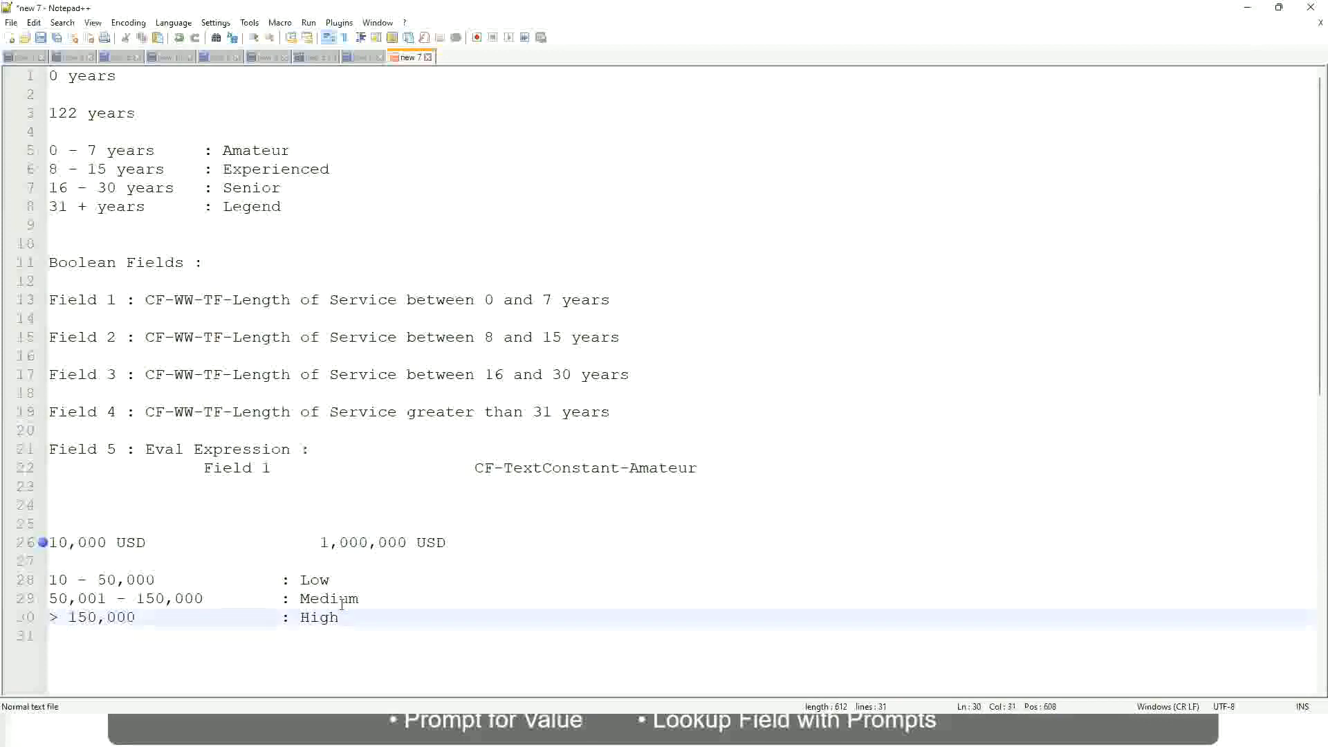